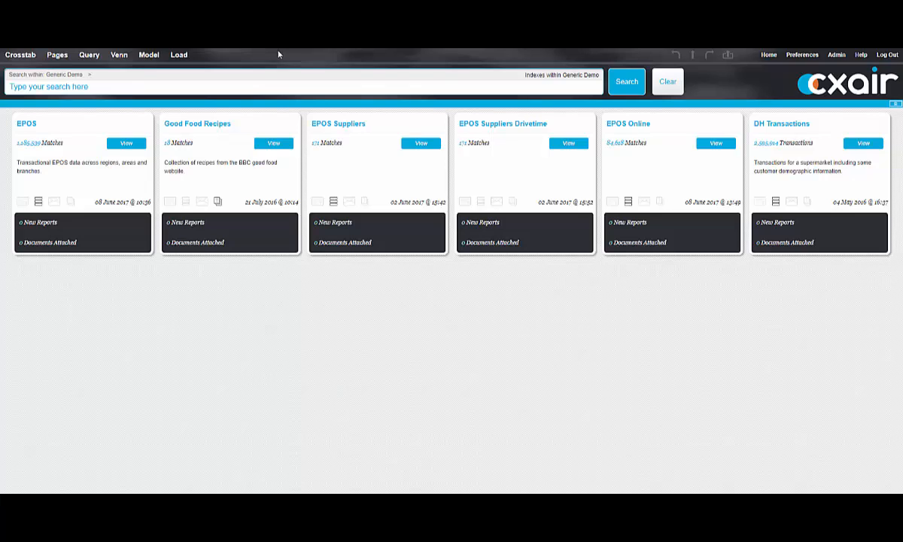
Step: Search all indexes for "wine" and view the matching records in the EPOS index
{"action": "left_click", "coordinate": [232, 88]}
{"action": "key", "text": "Return"}
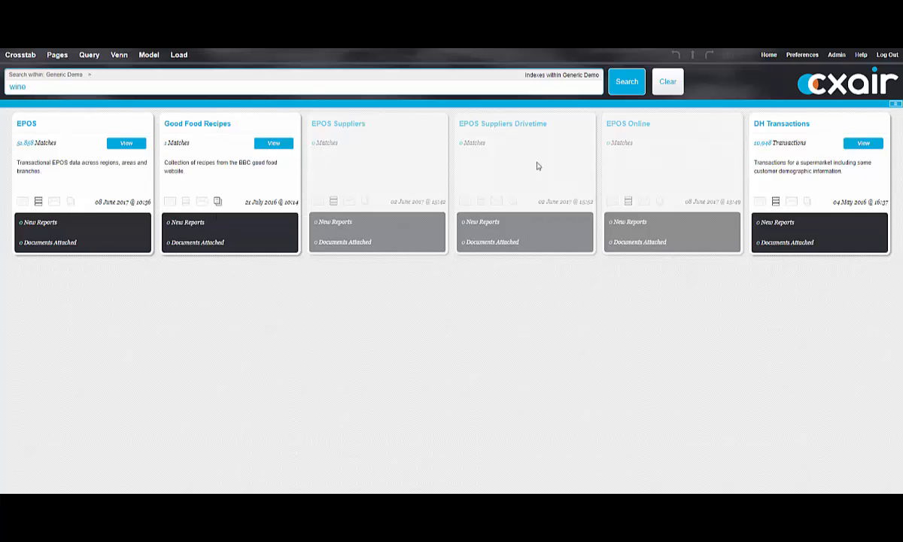
{"action": "left_click", "coordinate": [140, 150]}
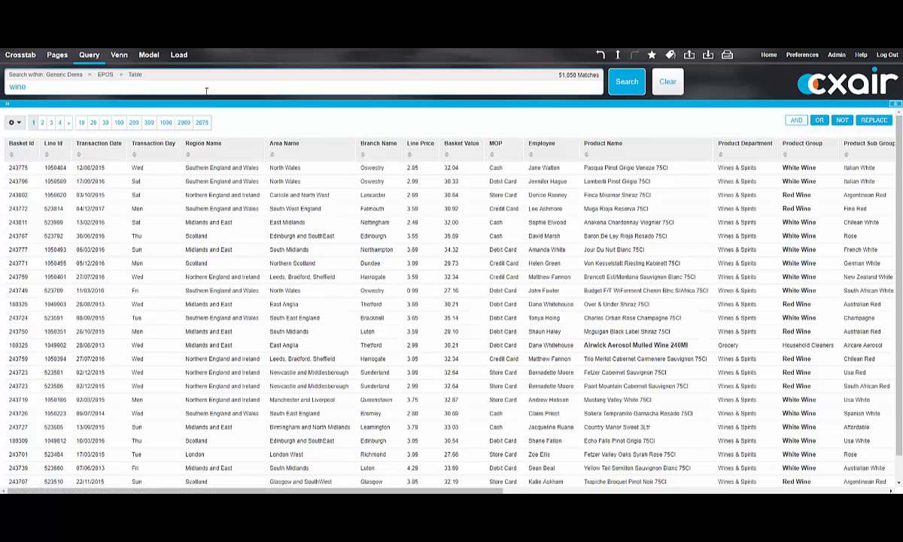
Step: Switch the wine search to Good Food Recipes, read the "Quinoa, lentil & feta salad" PDF and close it
{"action": "left_click", "coordinate": [104, 76]}
{"action": "left_click", "coordinate": [139, 213]}
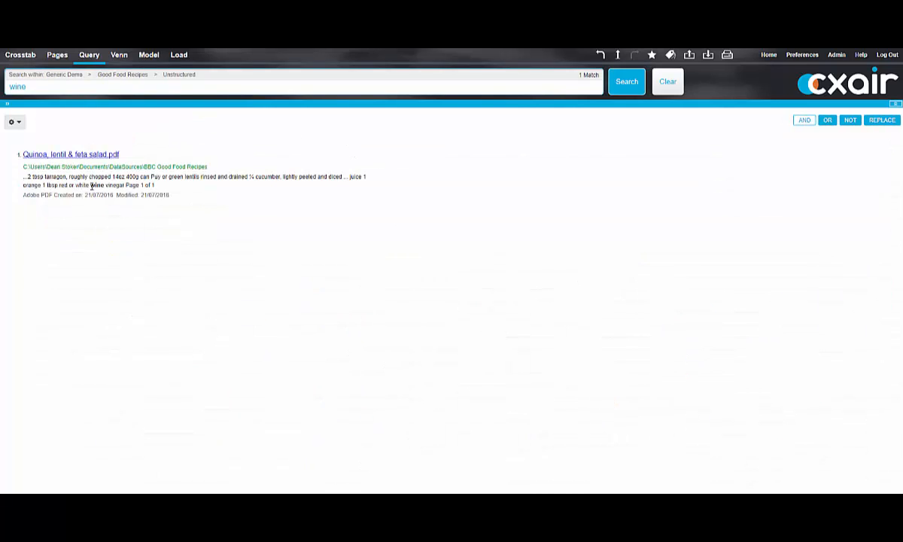
{"action": "left_click", "coordinate": [75, 154]}
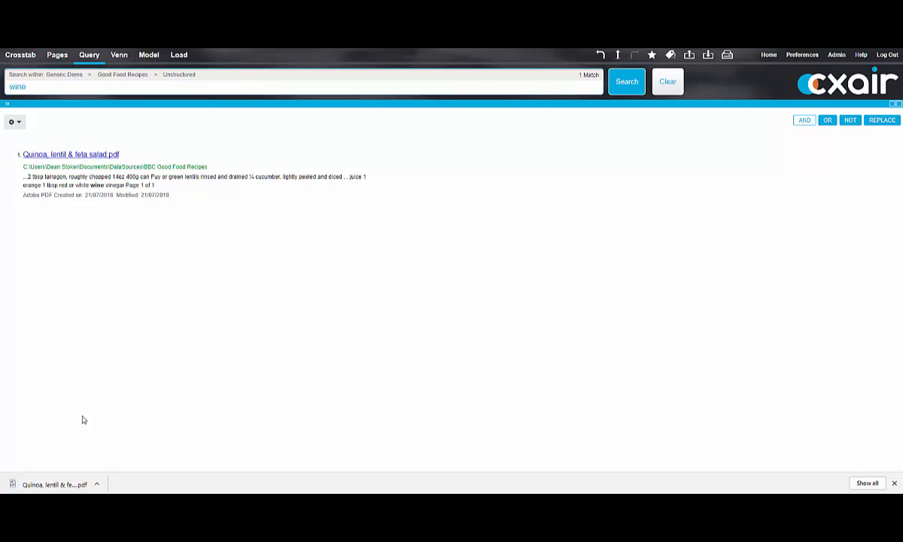
{"action": "left_click", "coordinate": [75, 484]}
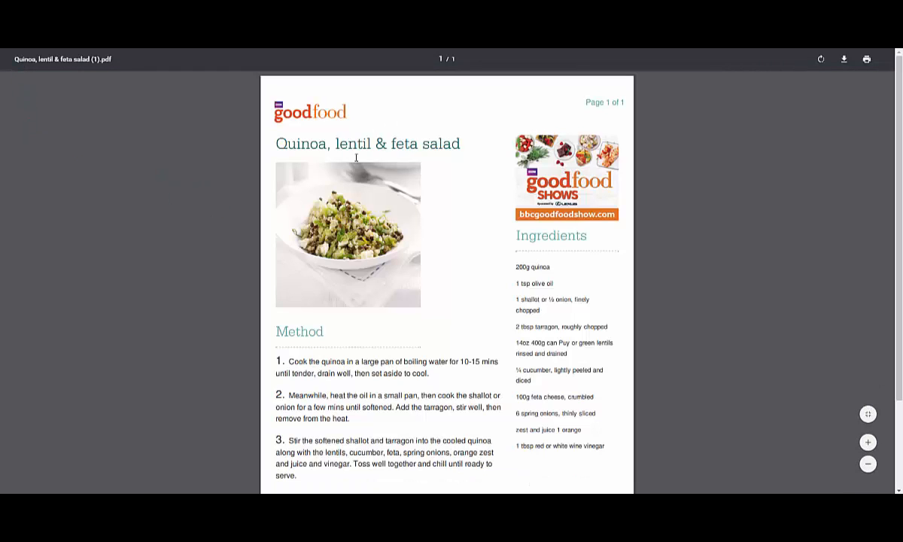
{"action": "scroll", "coordinate": [615, 408], "scroll_direction": "down", "scroll_amount": 2}
{"action": "scroll", "coordinate": [615, 409], "scroll_direction": "down", "scroll_amount": 1}
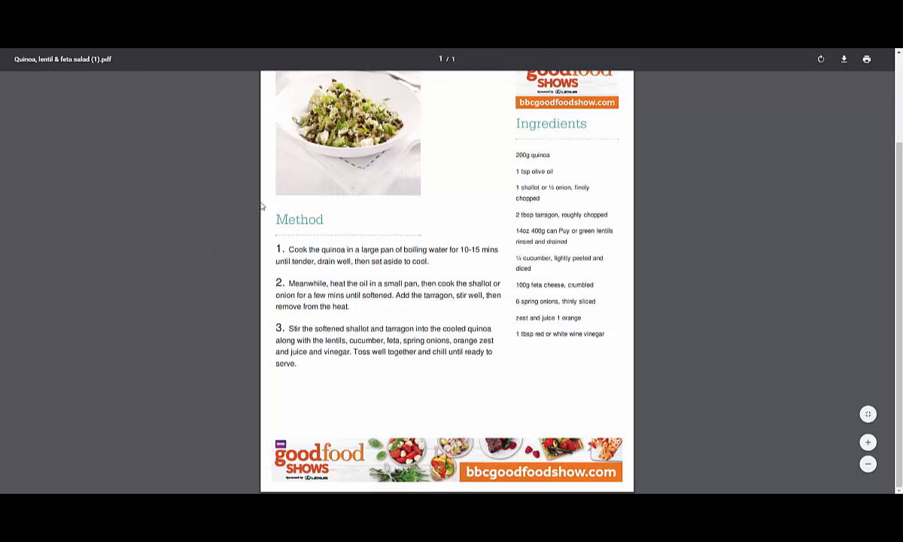
{"action": "key", "text": "ctrl+w"}
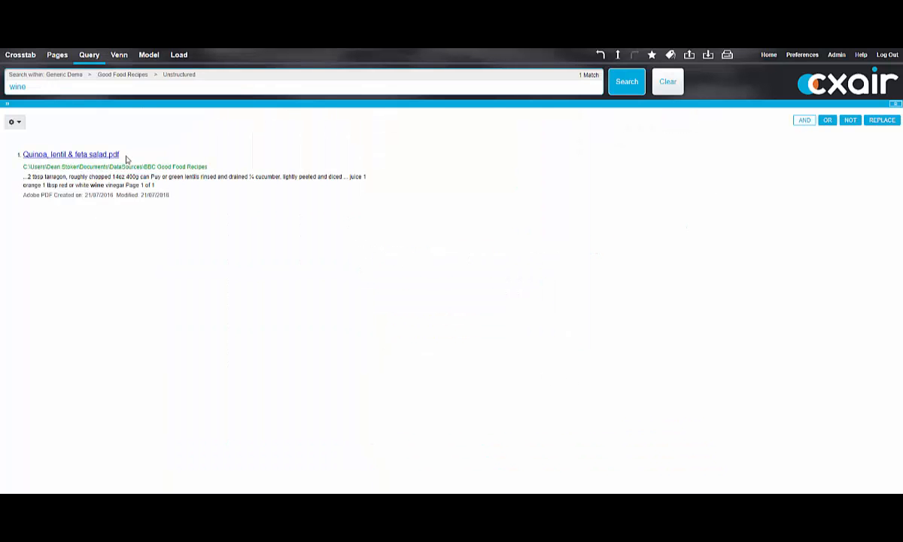
Step: Return to the index overview, clear the wine search and open the full EPOS table
{"action": "left_click", "coordinate": [768, 56]}
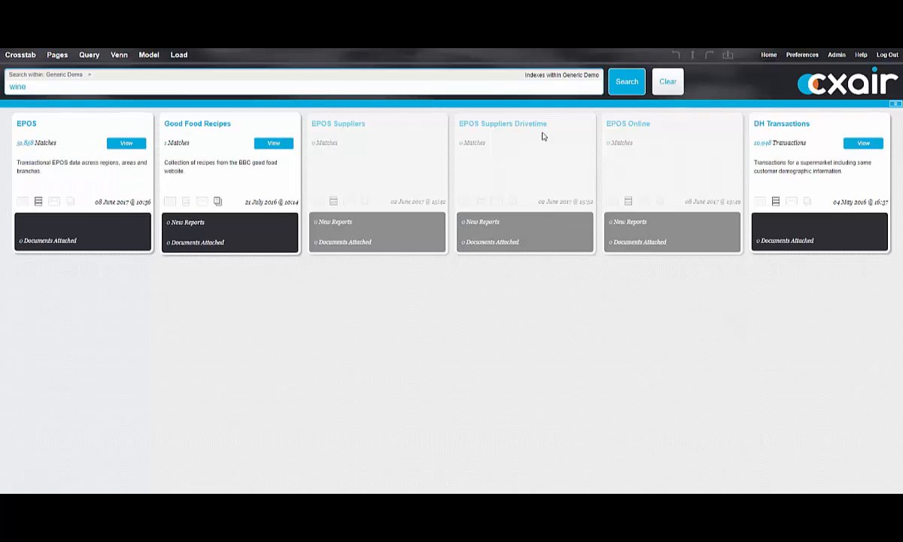
{"action": "left_click", "coordinate": [669, 84]}
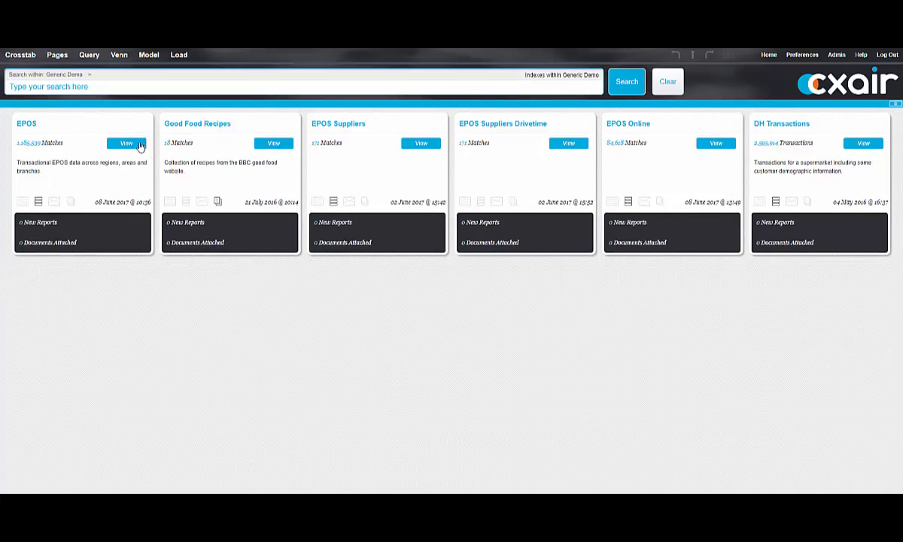
{"action": "left_click", "coordinate": [126, 143]}
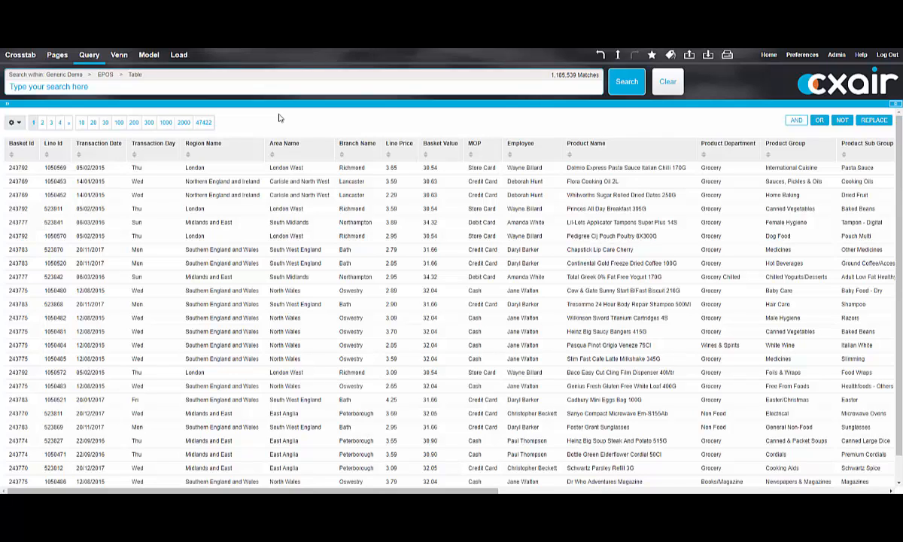
Step: Restrict the EPOS table to transactions with Region Name Scotland and MOP Cash
{"action": "left_click", "coordinate": [202, 151]}
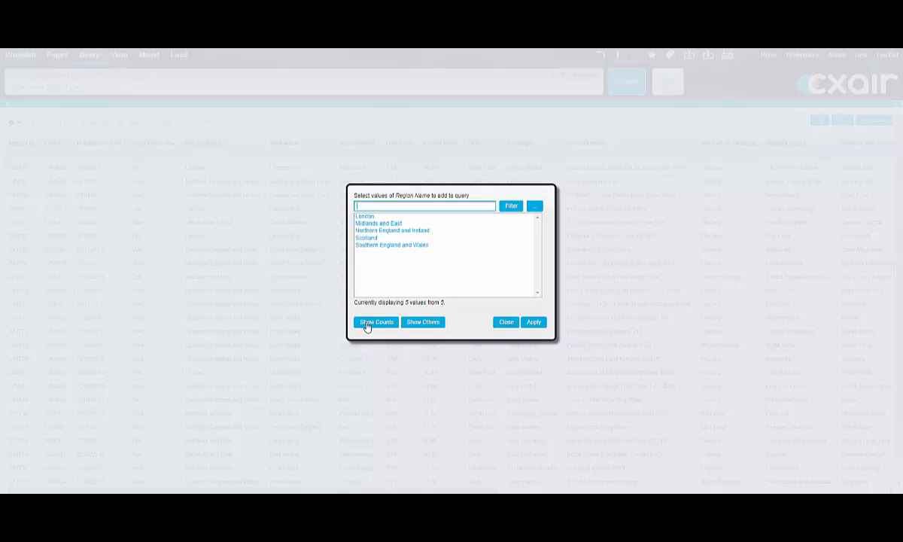
{"action": "left_click", "coordinate": [382, 238]}
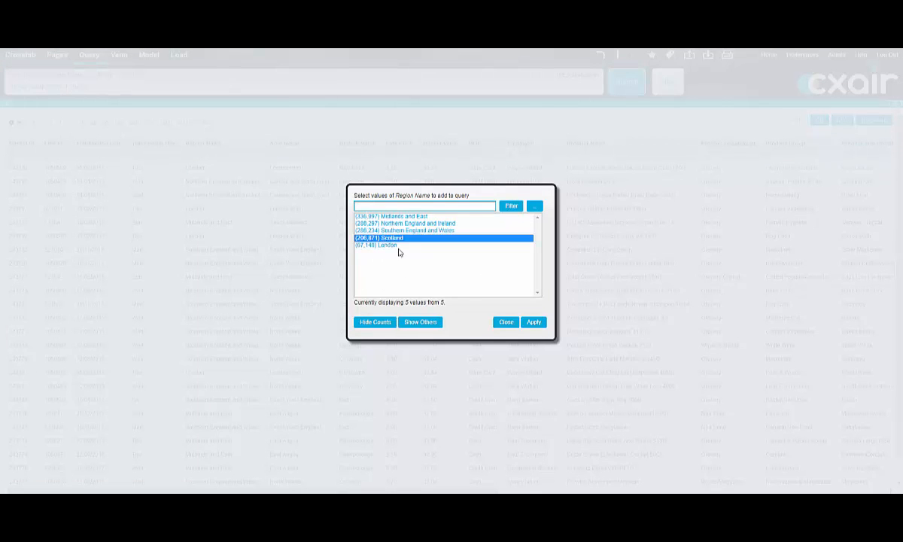
{"action": "left_click", "coordinate": [534, 323]}
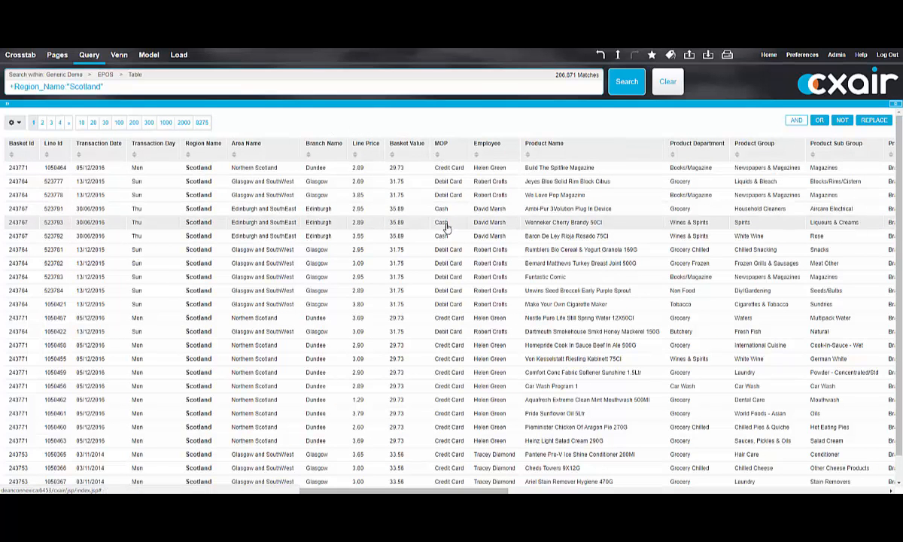
{"action": "left_click", "coordinate": [440, 209]}
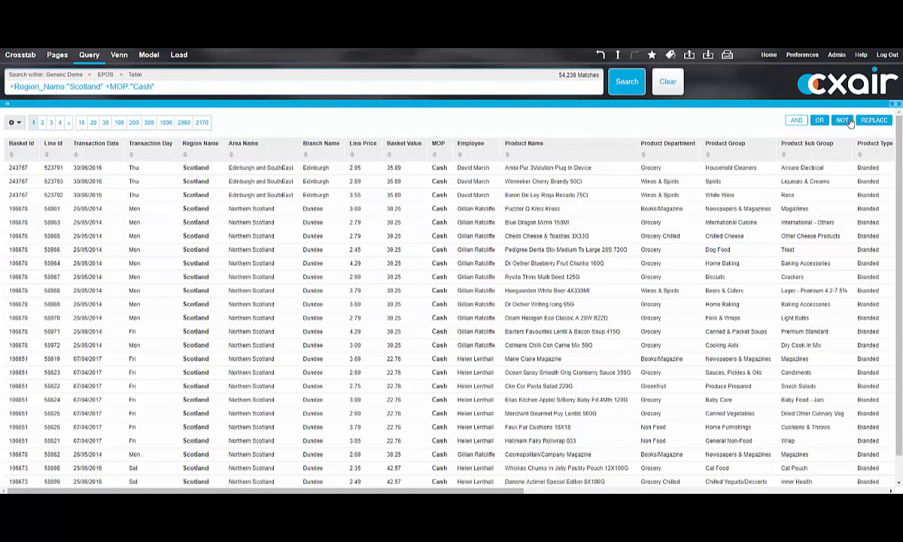
Step: Exclude transactions whose Transaction Day is Sat or Sun from the query
{"action": "left_click", "coordinate": [149, 145]}
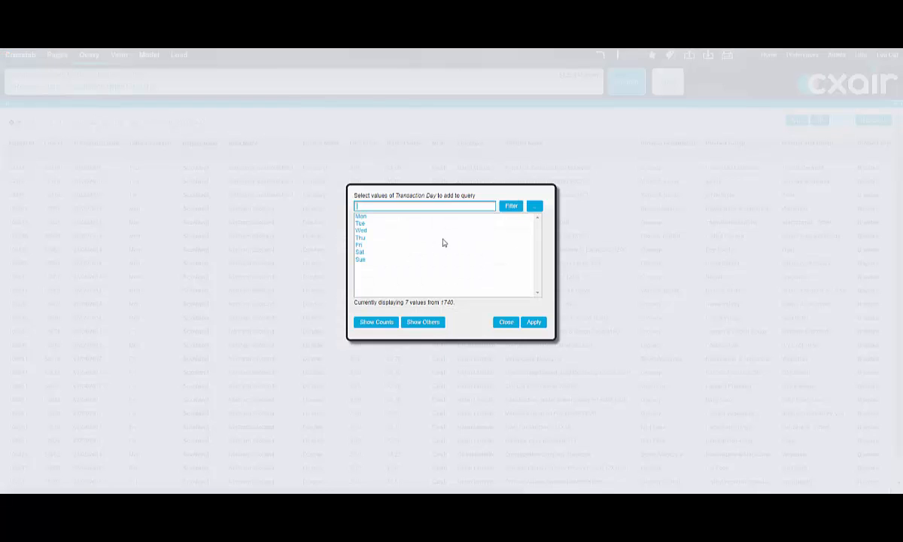
{"action": "left_click_drag", "start_coordinate": [367, 252], "coordinate": [364, 262]}
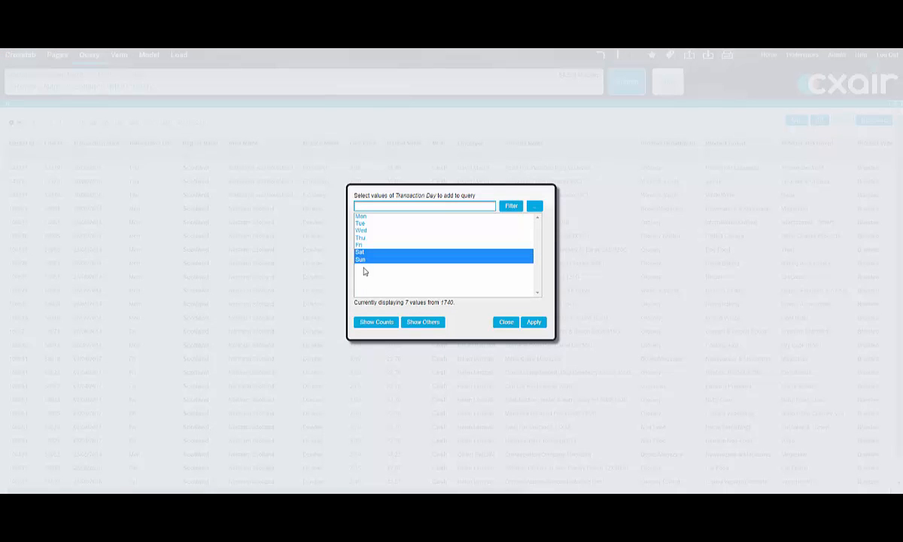
{"action": "left_click", "coordinate": [534, 322]}
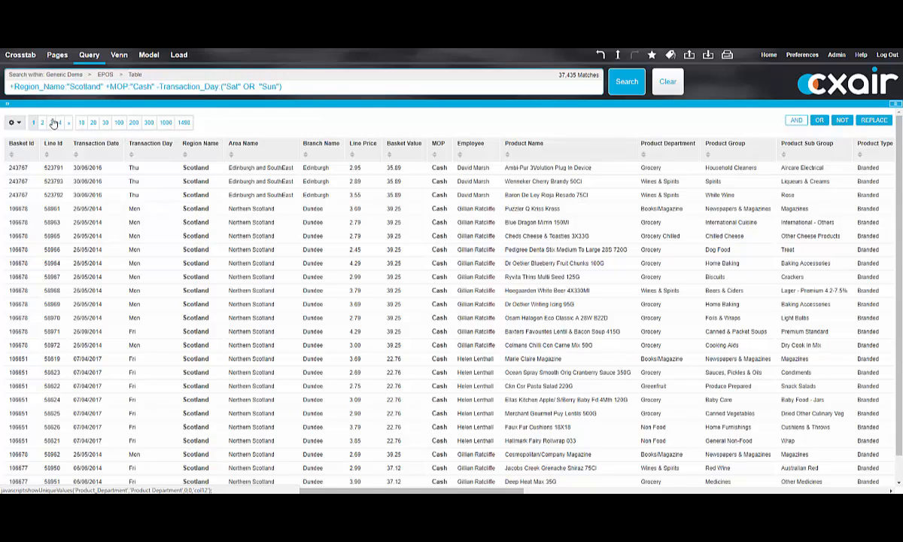
Step: Filter the results to a Line Price from 5 and Used Loyalty Card Yes, and hide the filters
{"action": "left_click", "coordinate": [5, 106]}
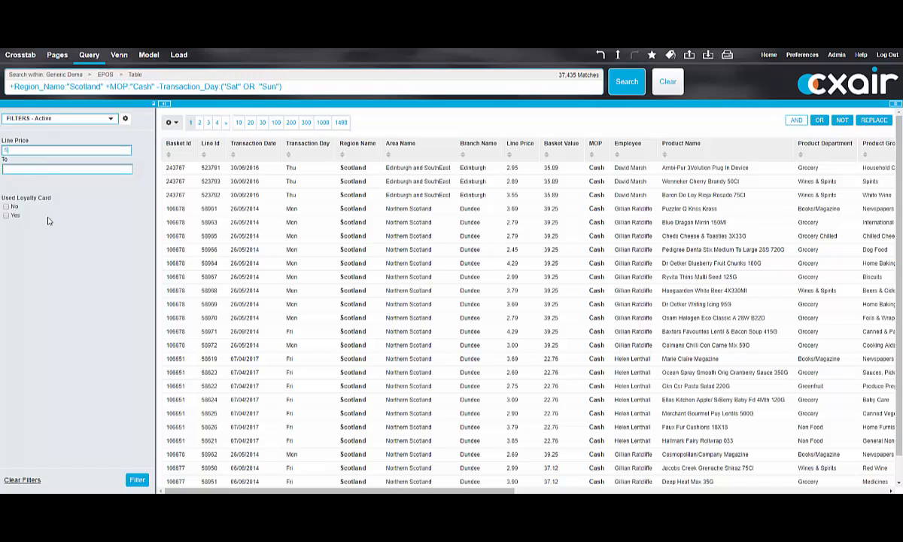
{"action": "left_click", "coordinate": [6, 215]}
{"action": "left_click", "coordinate": [136, 478]}
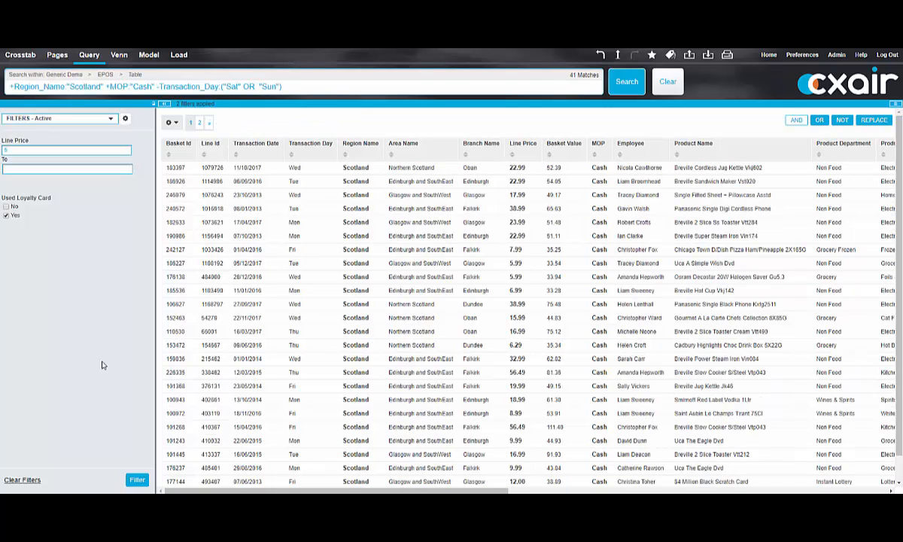
{"action": "left_click", "coordinate": [165, 105]}
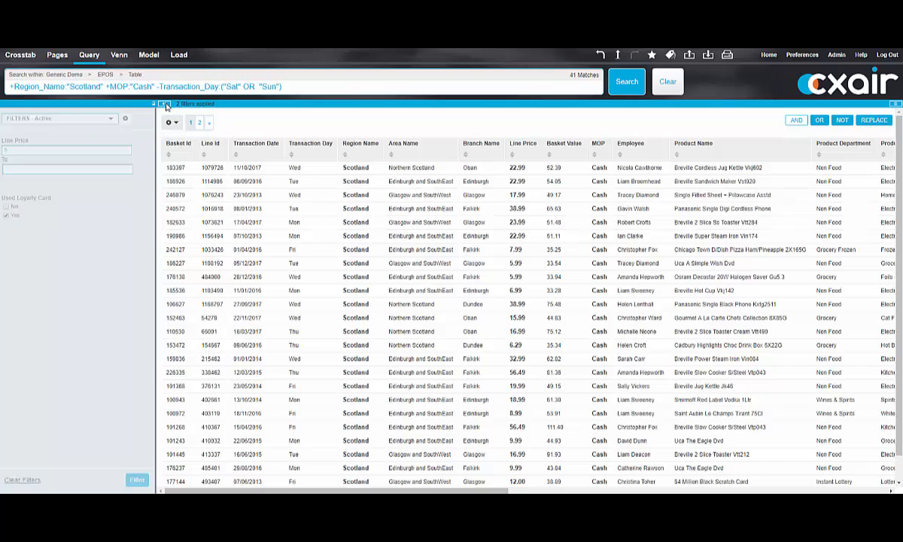
Step: View the filtered results in the HTML and Word Cloud formats and return to the Table format
{"action": "left_click", "coordinate": [135, 76]}
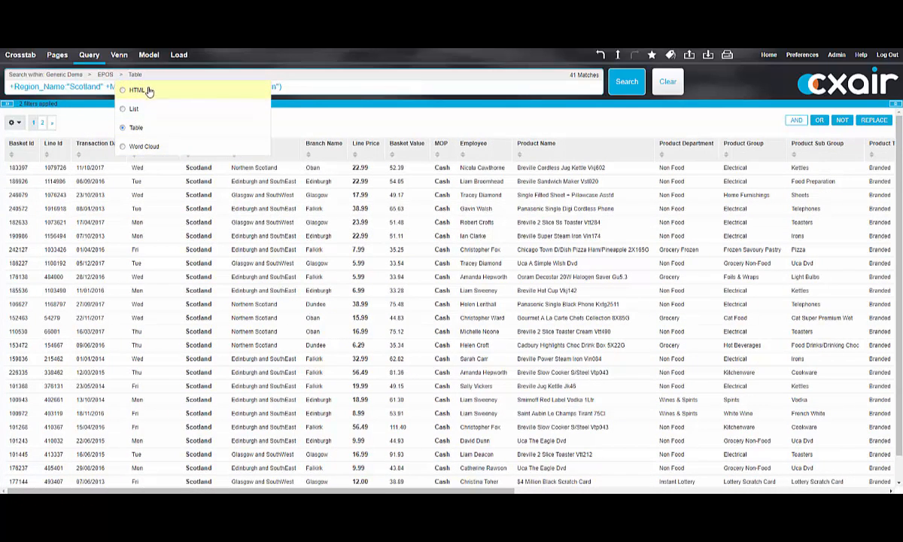
{"action": "left_click", "coordinate": [145, 90]}
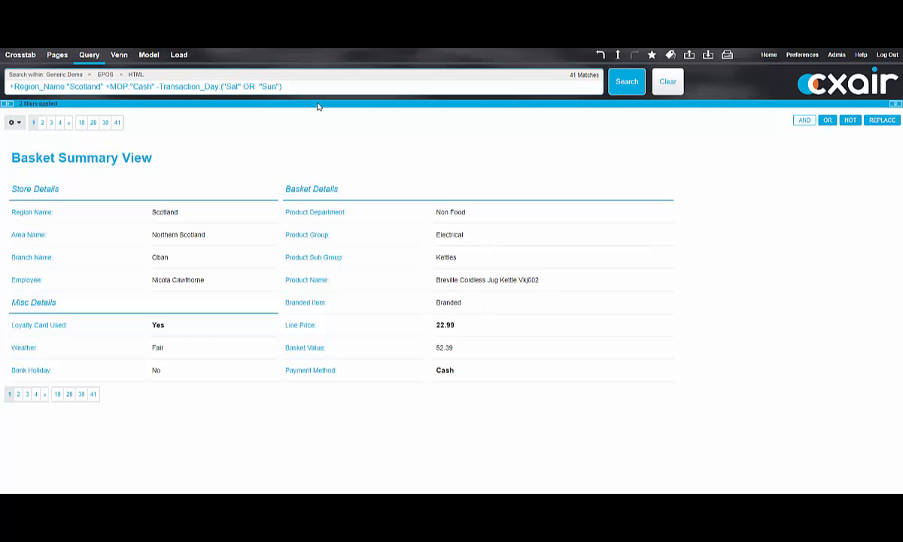
{"action": "left_click", "coordinate": [134, 76]}
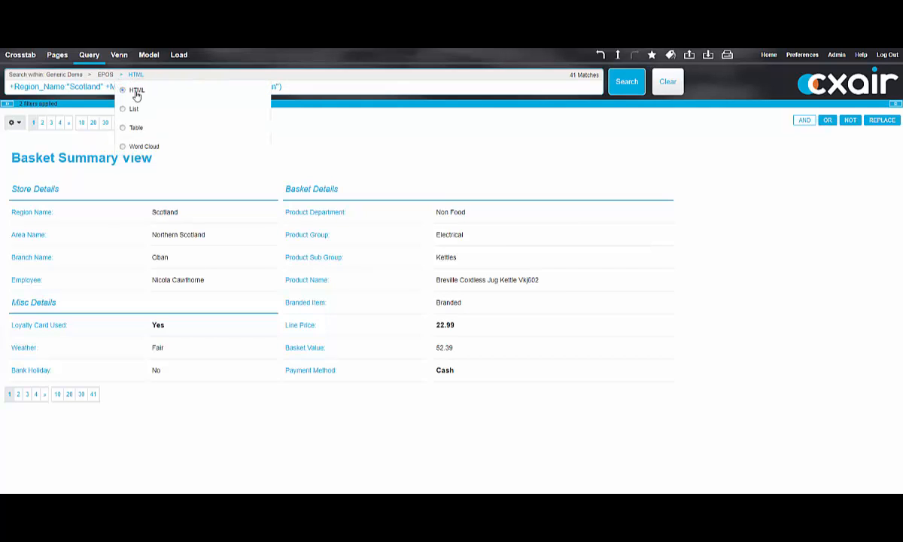
{"action": "left_click", "coordinate": [140, 147]}
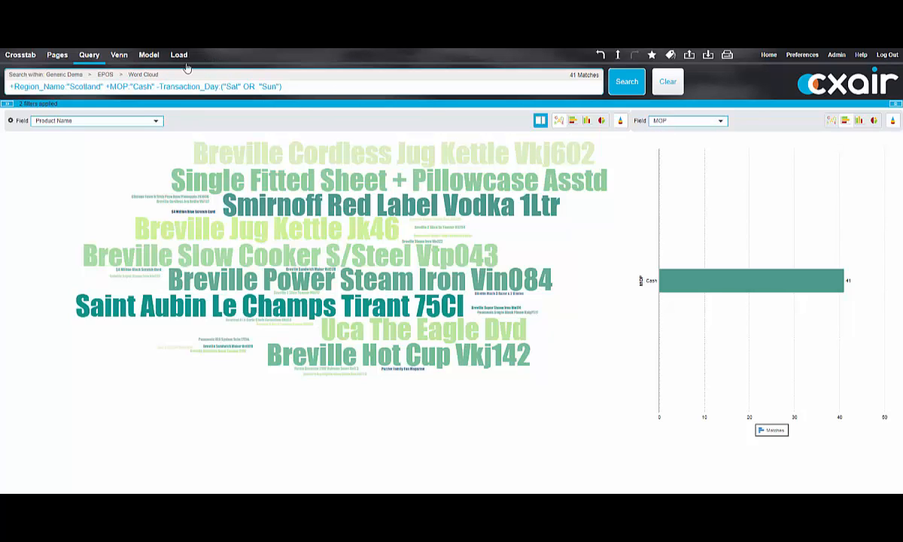
{"action": "left_click", "coordinate": [133, 76]}
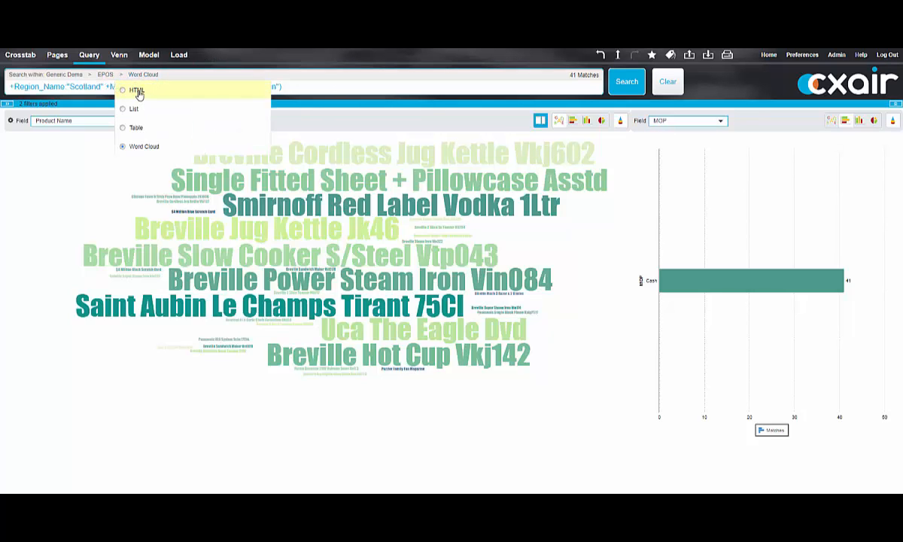
{"action": "left_click", "coordinate": [139, 128]}
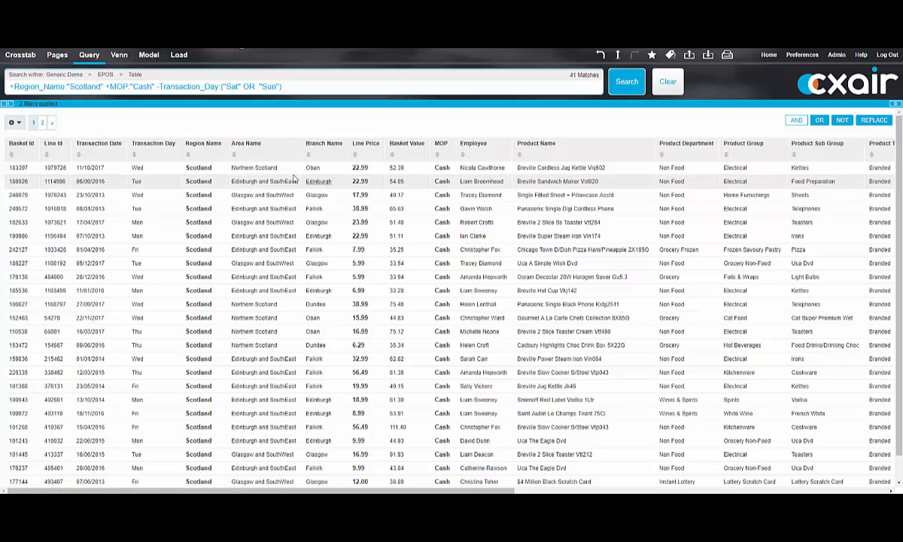
Step: Clear the EPOS query and open the saved report "Weekly Sales Dashboard - Development"
{"action": "left_click", "coordinate": [668, 82]}
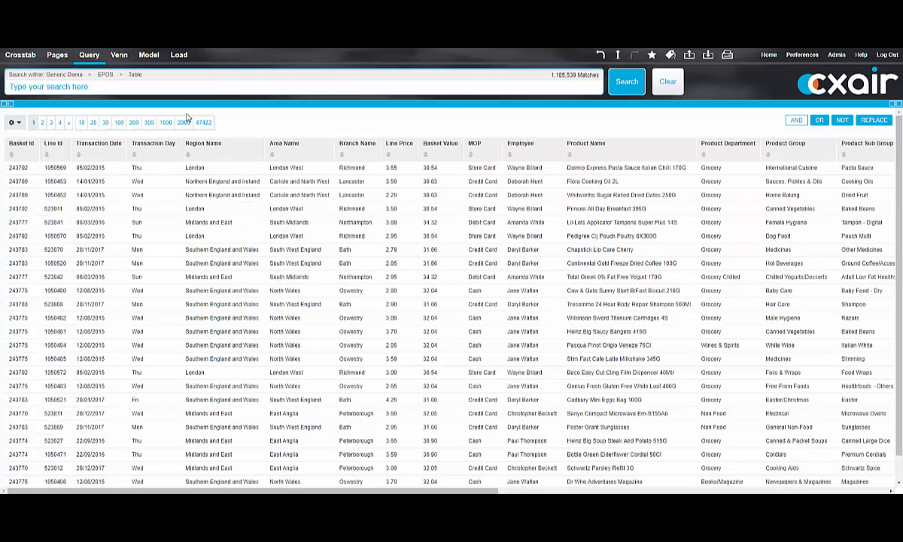
{"action": "left_click", "coordinate": [193, 62]}
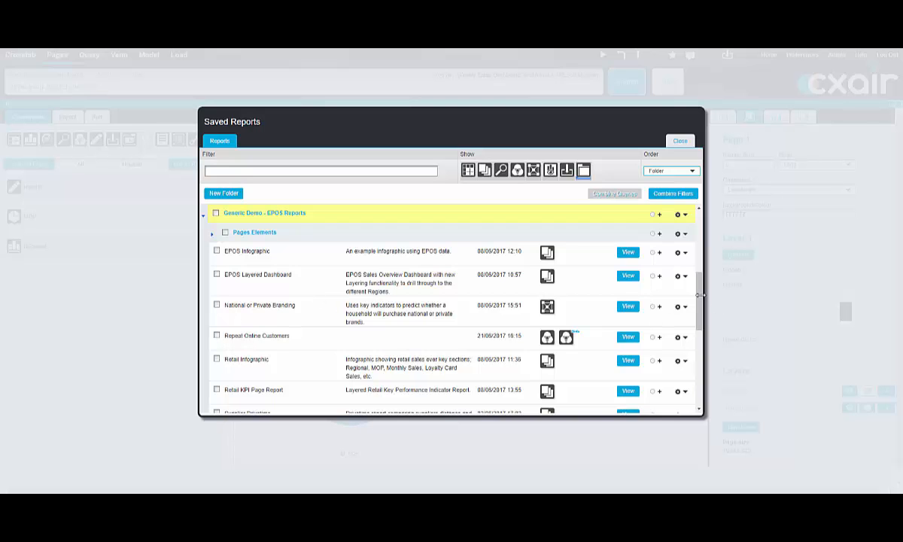
{"action": "left_click_drag", "start_coordinate": [700, 296], "coordinate": [700, 311]}
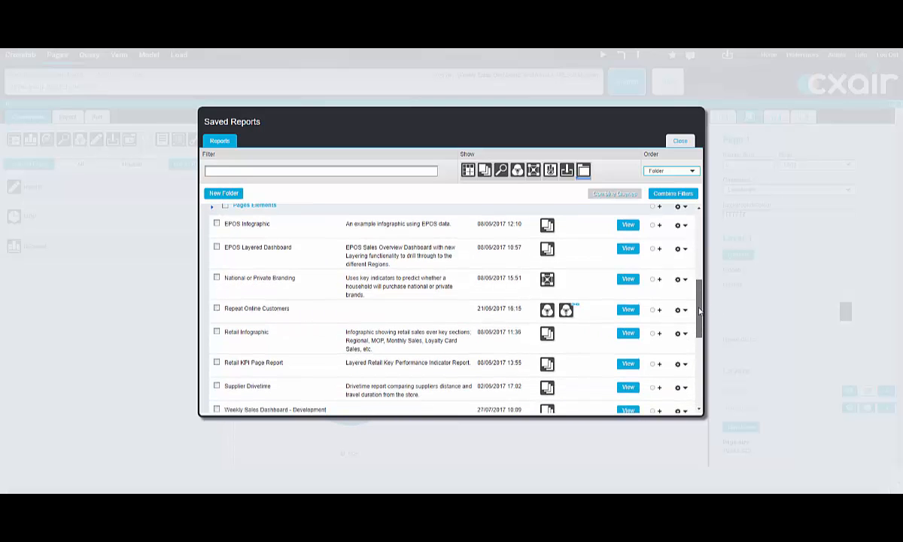
{"action": "scroll", "coordinate": [700, 311], "scroll_direction": "down", "scroll_amount": 1}
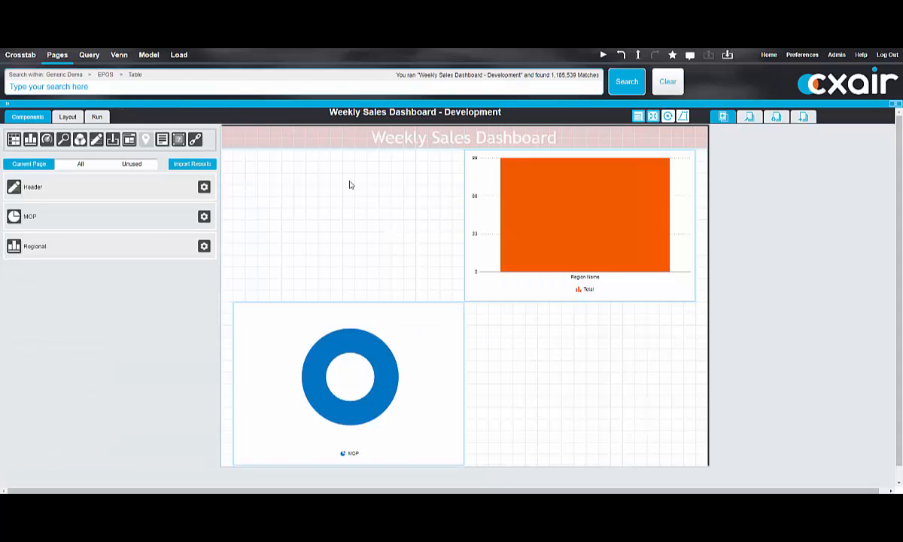
Step: Add a new chart to the empty area of the dashboard above the MOP donut chart
{"action": "left_click", "coordinate": [242, 183]}
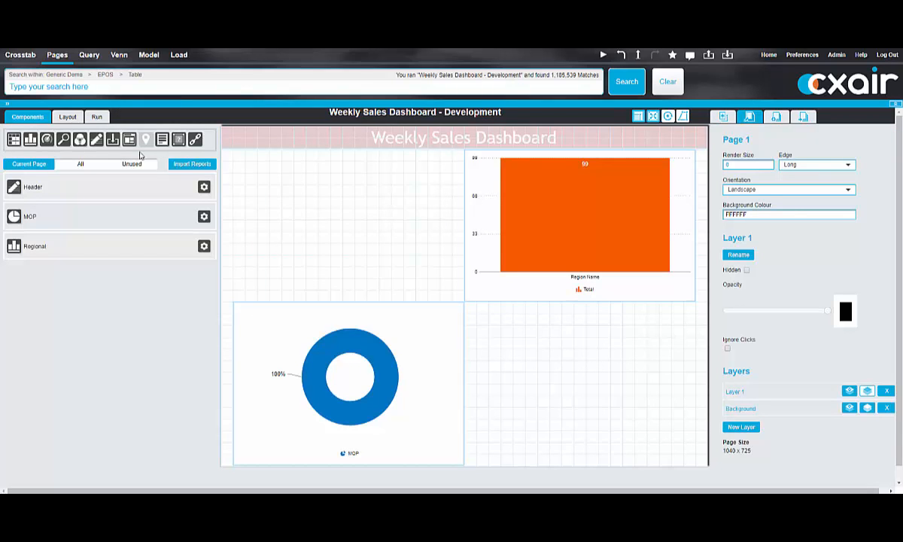
{"action": "left_click_drag", "start_coordinate": [30, 139], "coordinate": [264, 196]}
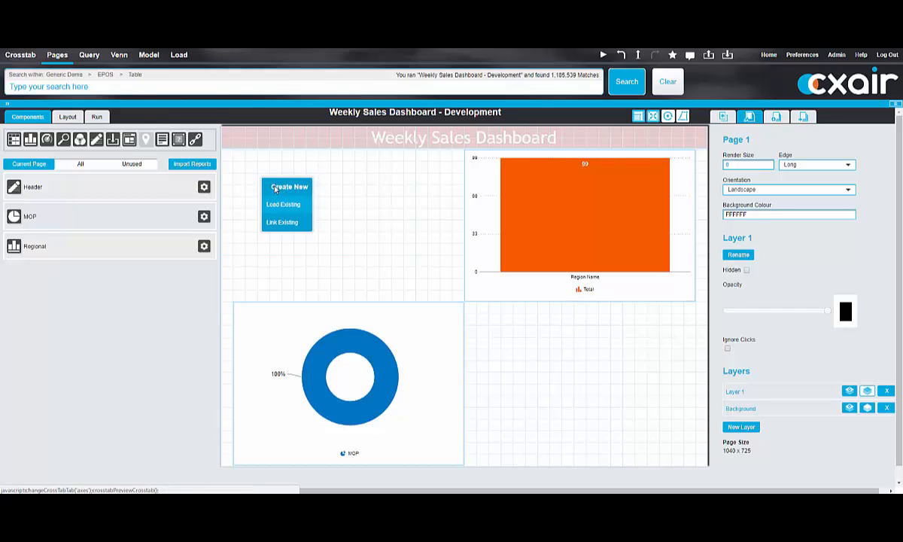
{"action": "left_click", "coordinate": [275, 188]}
Step: Set Transaction Day as the row field of the new chart
{"action": "left_click", "coordinate": [238, 173]}
{"action": "type", "text": "t"}
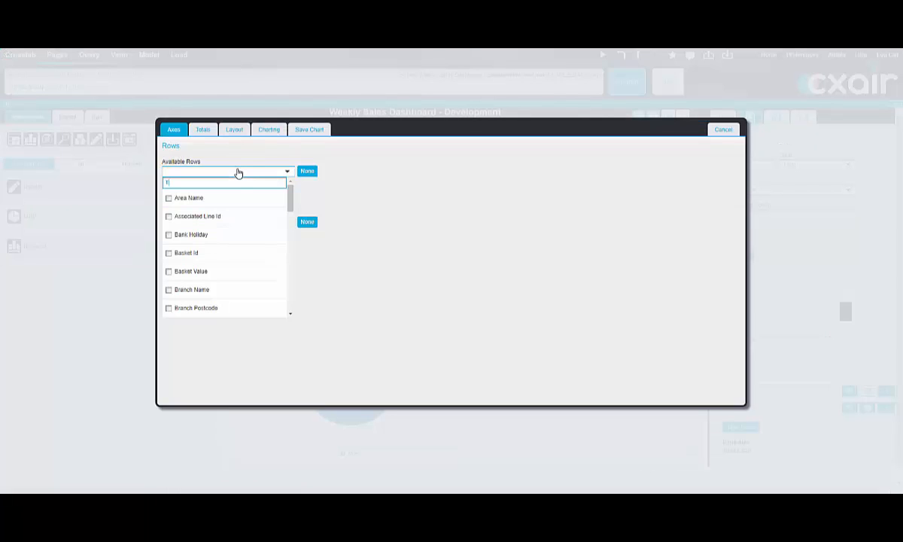
{"action": "type", "text": "ra"}
{"action": "left_click", "coordinate": [197, 235]}
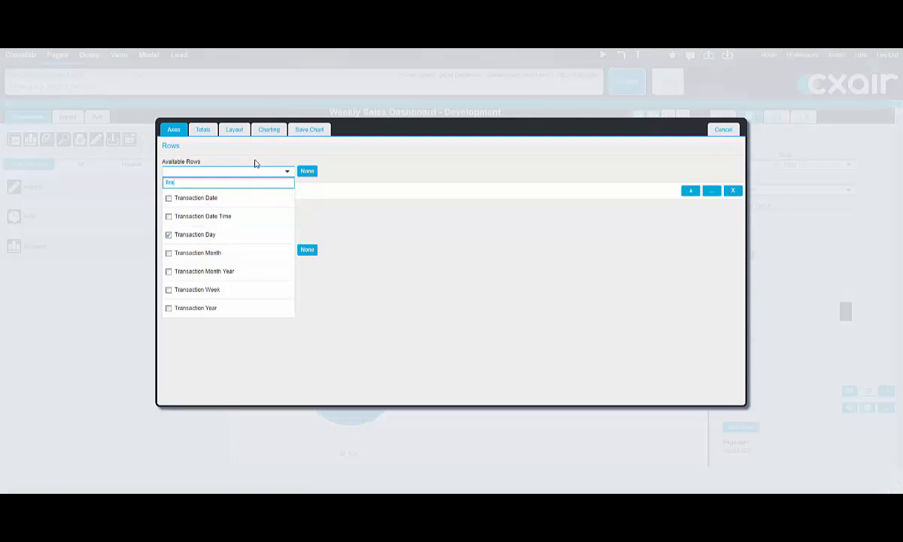
Step: Label the new chart's count total "Transactions" and set its value format to #,##0
{"action": "left_click", "coordinate": [203, 132]}
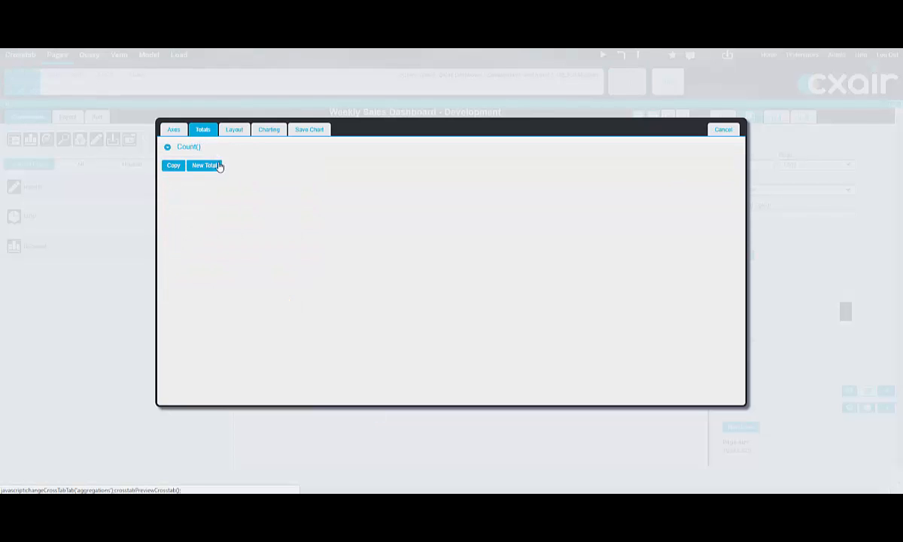
{"action": "left_click", "coordinate": [219, 165]}
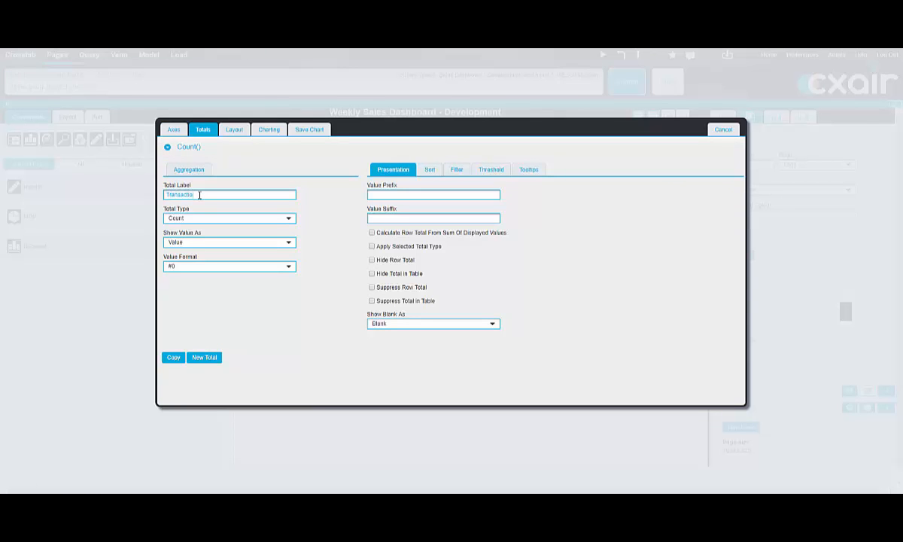
{"action": "left_click", "coordinate": [198, 267]}
{"action": "left_click", "coordinate": [187, 334]}
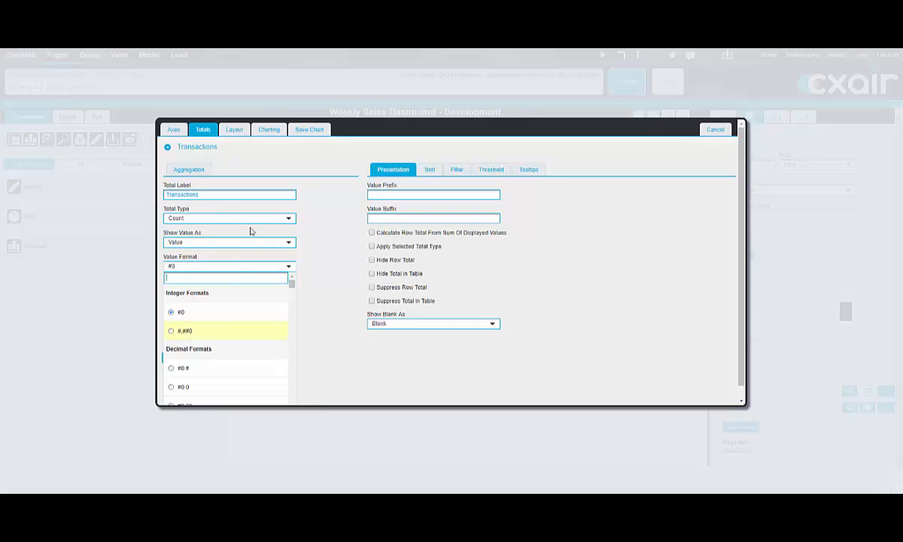
Step: Set the chart type to Column 2D
{"action": "left_click", "coordinate": [284, 131]}
{"action": "left_click", "coordinate": [256, 156]}
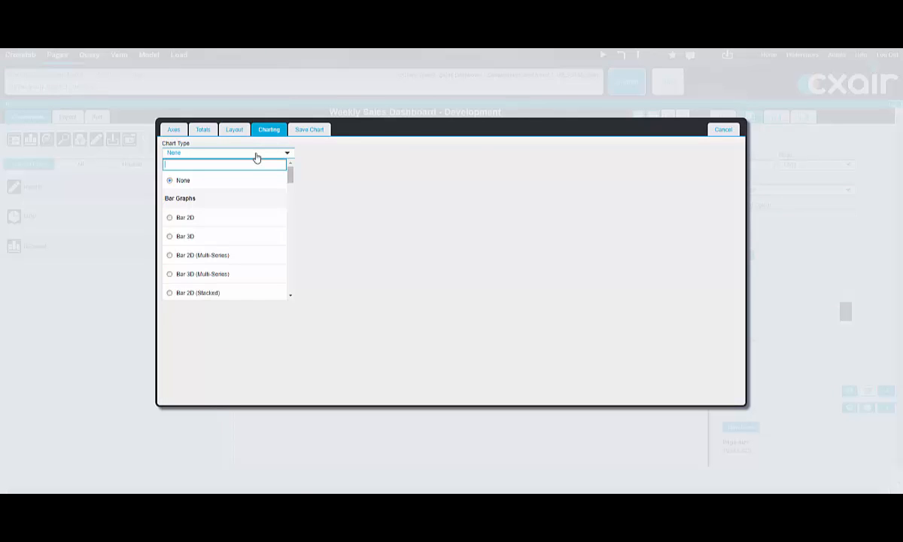
{"action": "type", "text": "col"}
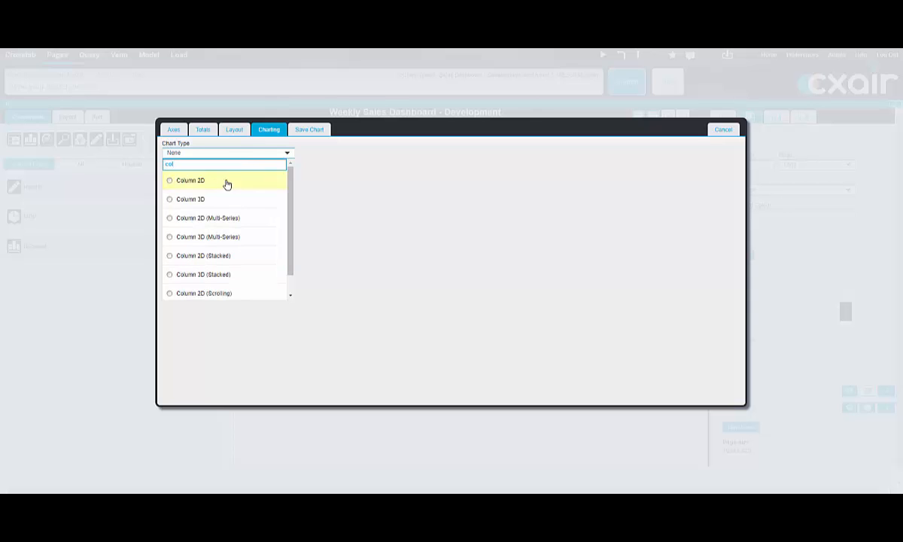
{"action": "left_click", "coordinate": [225, 181]}
Step: Show the values inside the columns, turn off label rotation and remove the legend border
{"action": "scroll", "coordinate": [299, 221], "scroll_direction": "down", "scroll_amount": 2}
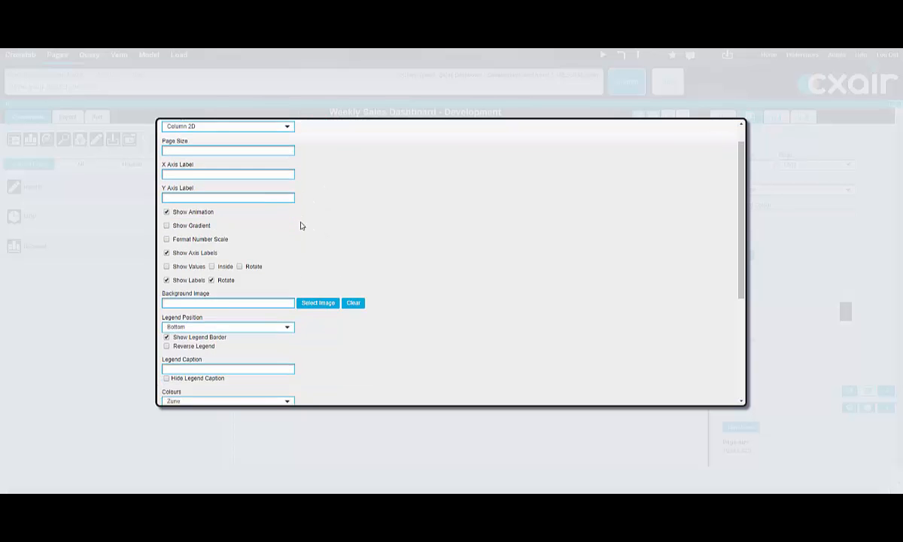
{"action": "left_click", "coordinate": [166, 246]}
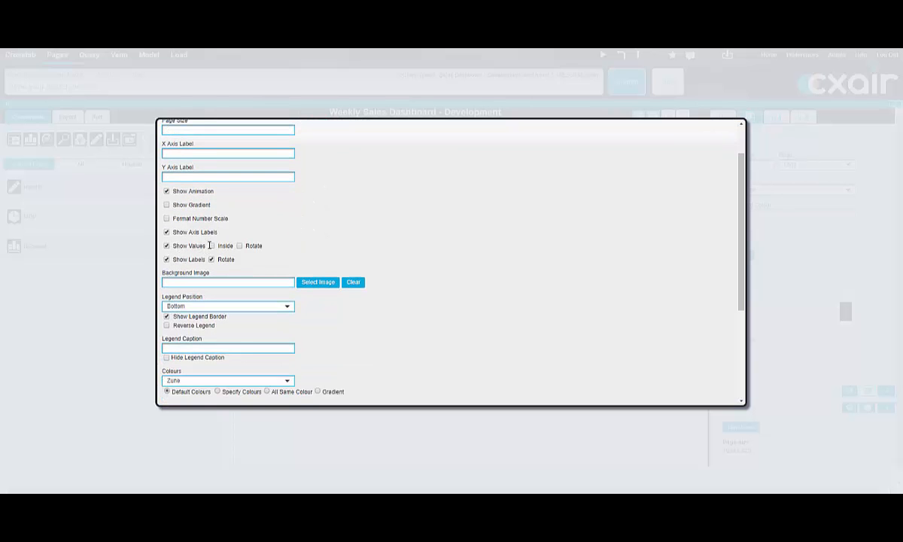
{"action": "scroll", "coordinate": [296, 236], "scroll_direction": "down", "scroll_amount": 1}
{"action": "scroll", "coordinate": [226, 254], "scroll_direction": "up", "scroll_amount": 1}
{"action": "scroll", "coordinate": [339, 213], "scroll_direction": "down", "scroll_amount": 6}
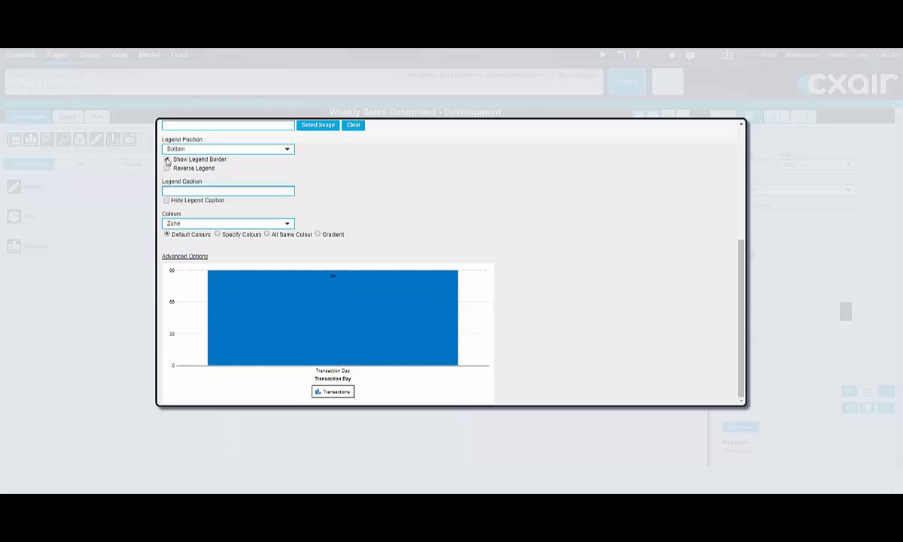
{"action": "left_click", "coordinate": [167, 159]}
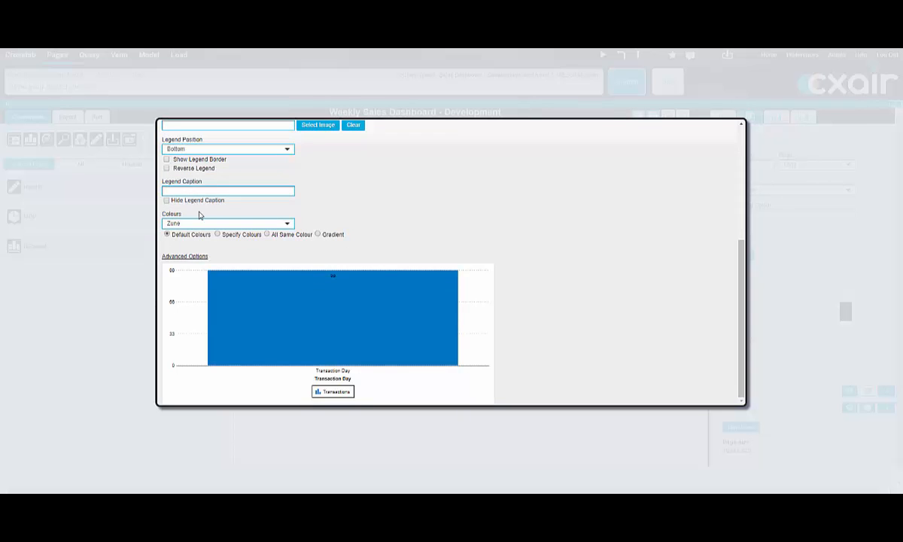
Step: Give all columns of the chart the same colour, 8E0000
{"action": "left_click", "coordinate": [266, 234]}
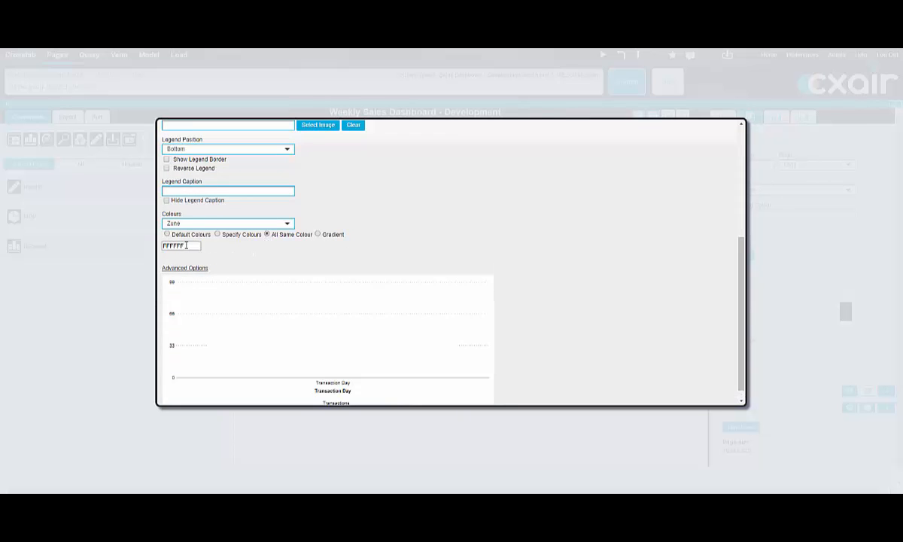
{"action": "left_click_drag", "start_coordinate": [187, 245], "coordinate": [134, 242]}
{"action": "type", "text": "8E0000"}
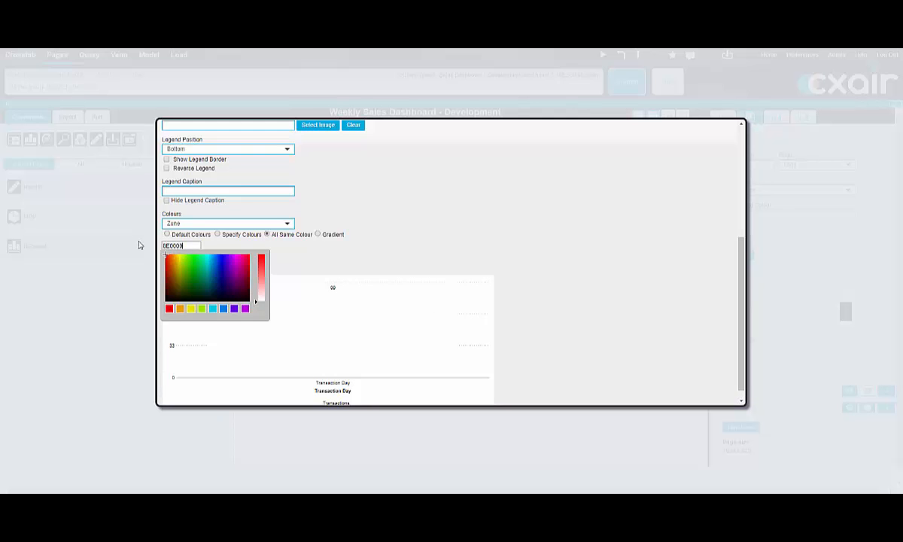
{"action": "left_click", "coordinate": [480, 208]}
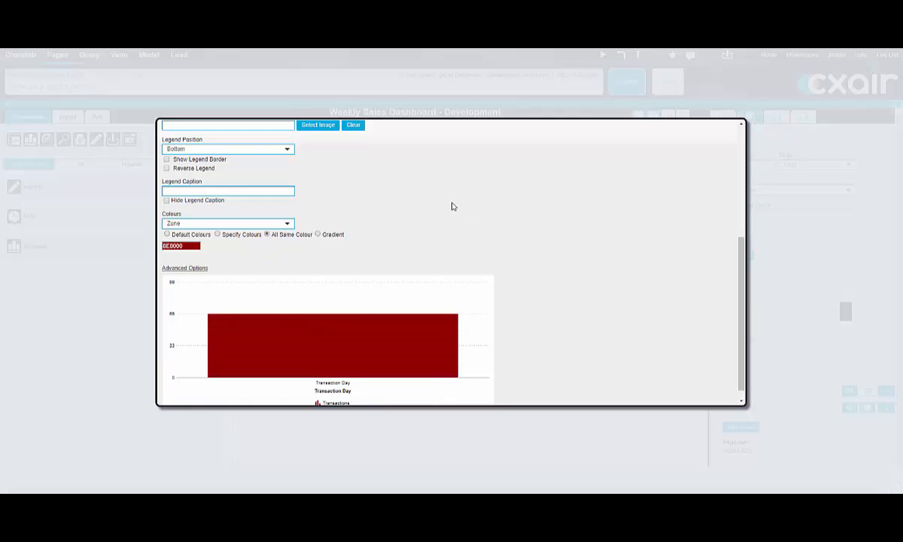
Step: Save the chart and enlarge it to about 494 x 325 to fill the empty area above the MOP donut chart
{"action": "scroll", "coordinate": [452, 206], "scroll_direction": "up", "scroll_amount": 3}
{"action": "scroll", "coordinate": [452, 206], "scroll_direction": "up", "scroll_amount": 3}
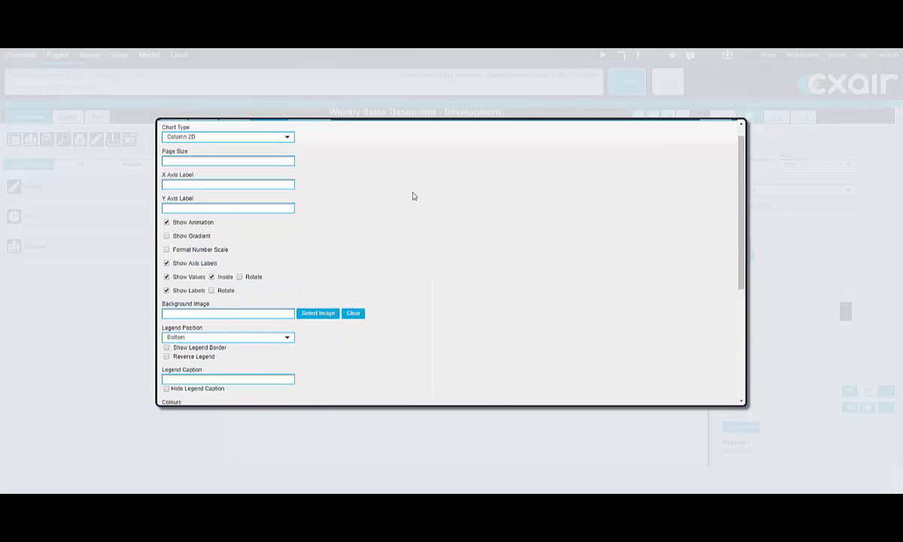
{"action": "scroll", "coordinate": [238, 134], "scroll_direction": "up", "scroll_amount": 2}
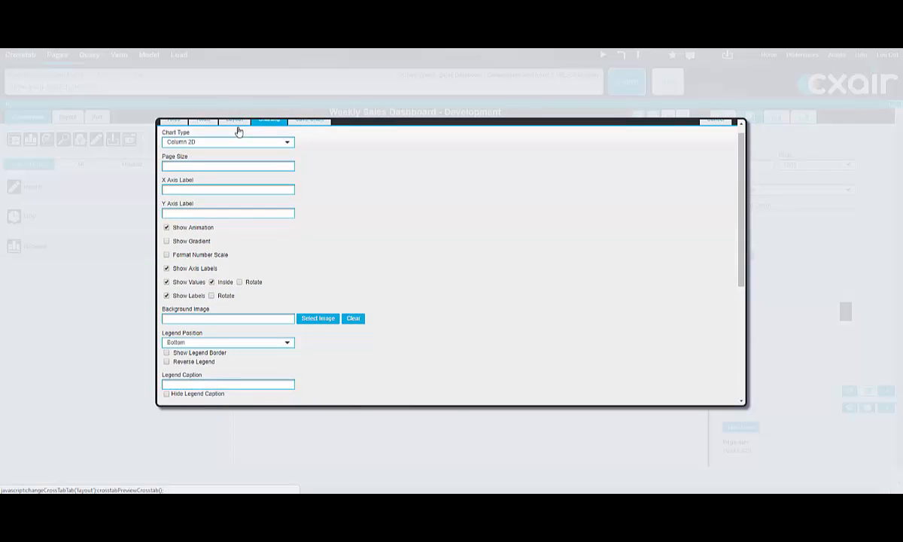
{"action": "left_click", "coordinate": [310, 130]}
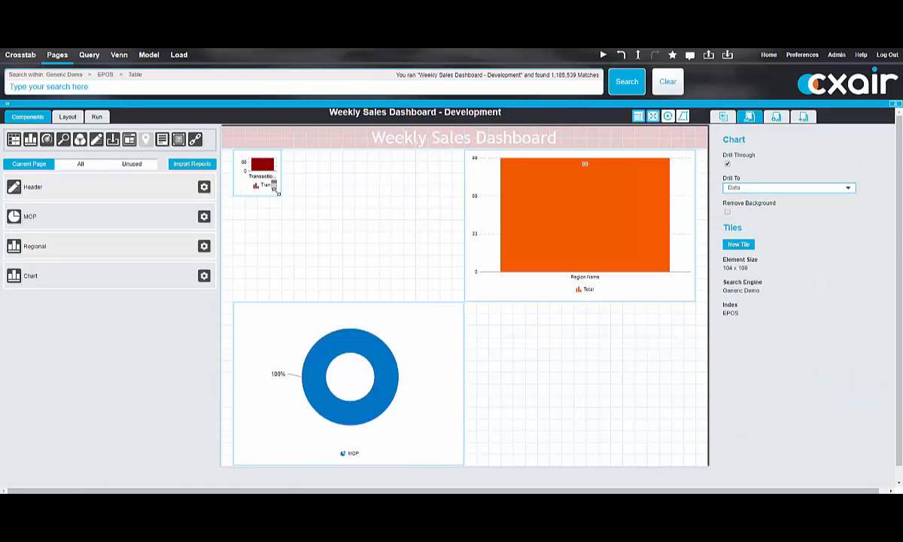
{"action": "left_click_drag", "start_coordinate": [276, 192], "coordinate": [457, 301]}
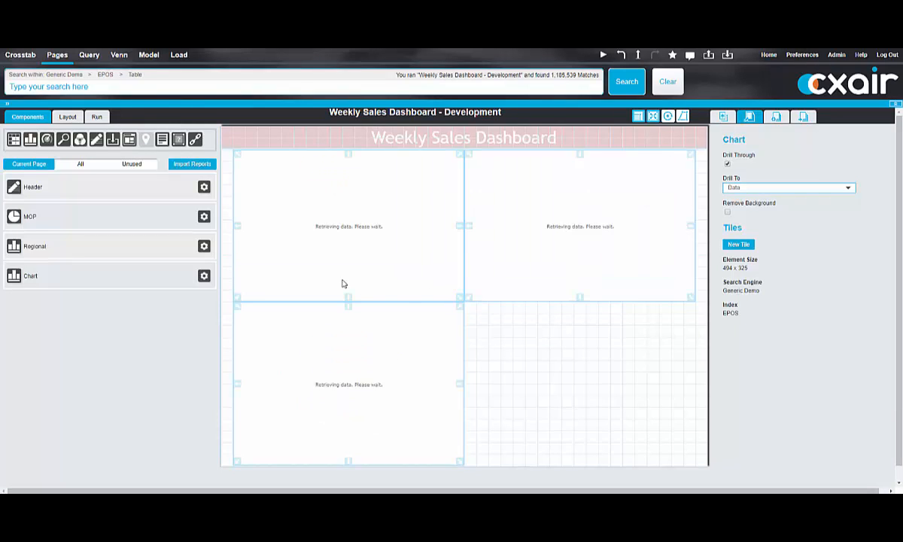
Step: Add the saved "Top 5 Product Departments" chart from Pages Elements and enlarge it to fill the empty area beside the MOP donut chart
{"action": "left_click", "coordinate": [31, 140]}
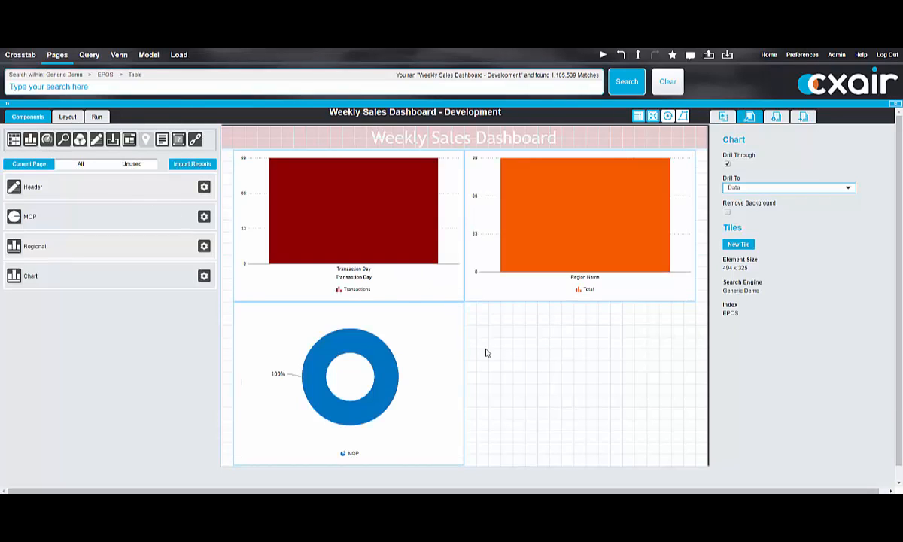
{"action": "left_click", "coordinate": [490, 324]}
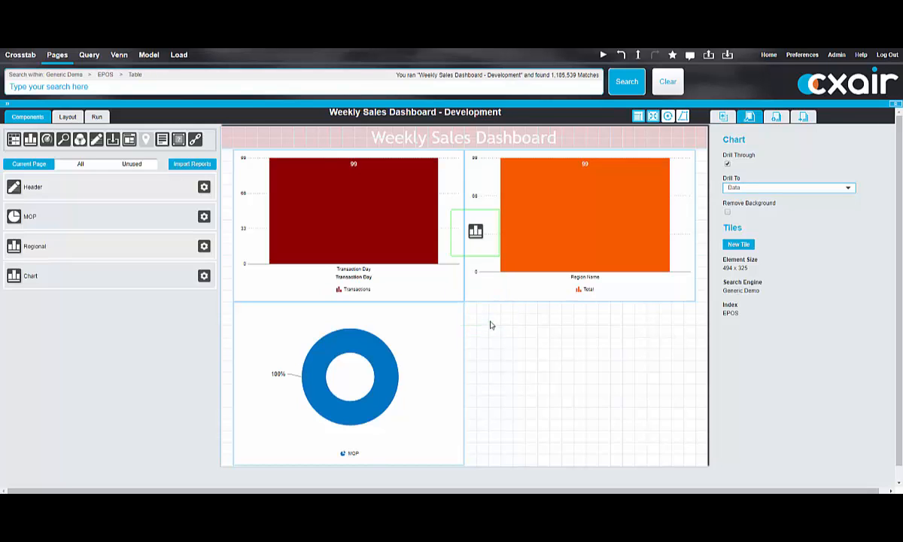
{"action": "left_click", "coordinate": [524, 351]}
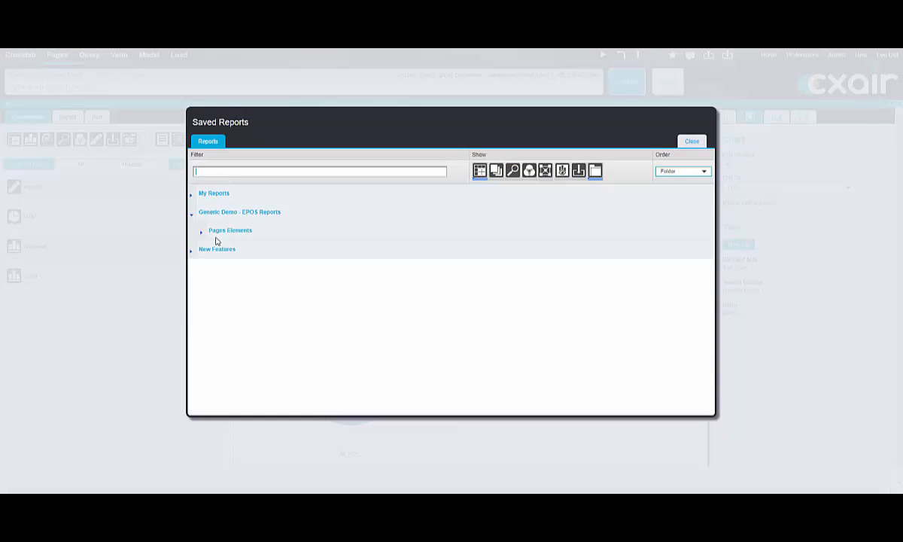
{"action": "left_click", "coordinate": [201, 232]}
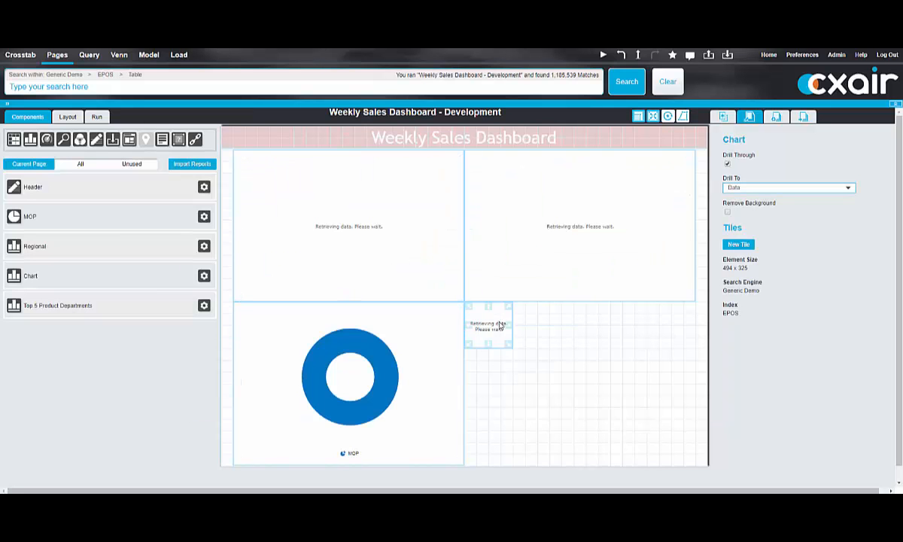
{"action": "left_click_drag", "start_coordinate": [506, 342], "coordinate": [693, 458]}
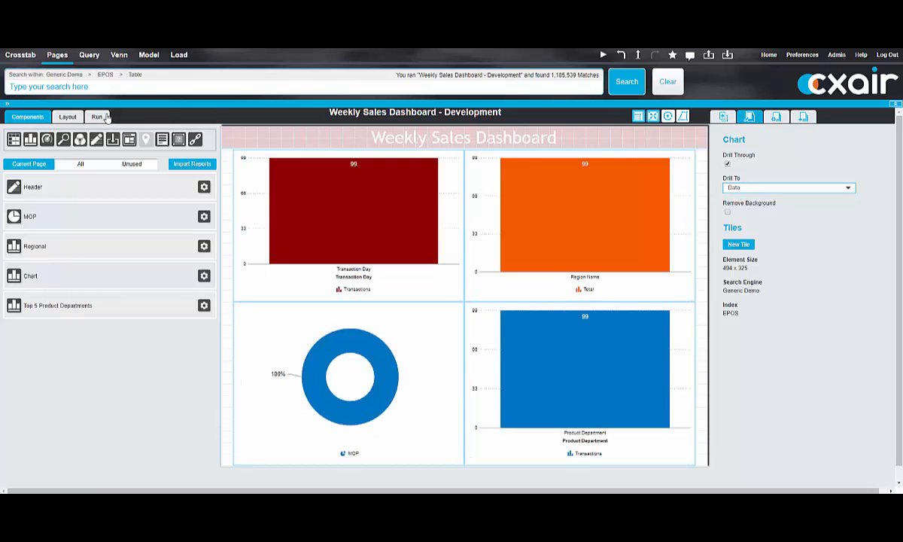
Step: Run the completed dashboard, and open the saved report "Weekly Sales Dashboard" from the Generic Demo - EPOS Reports folder
{"action": "left_click", "coordinate": [106, 117]}
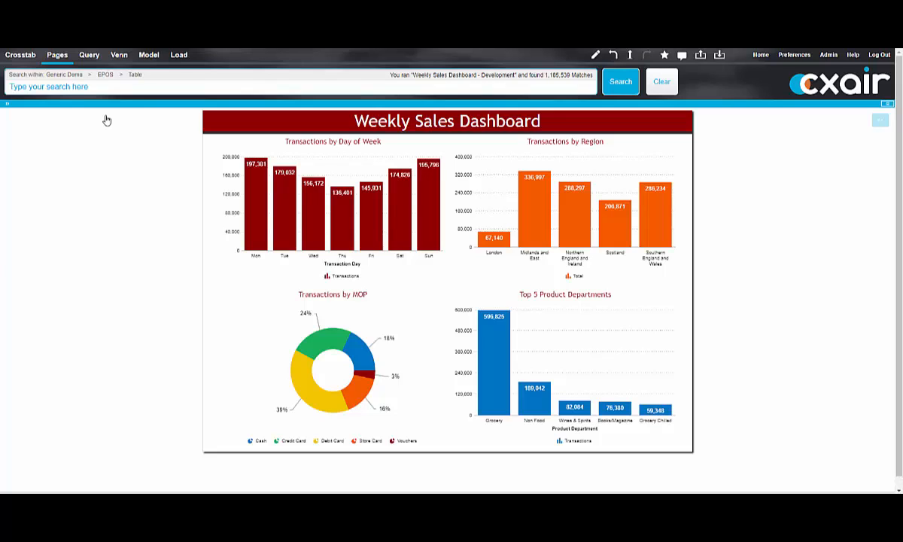
{"action": "left_click", "coordinate": [180, 56]}
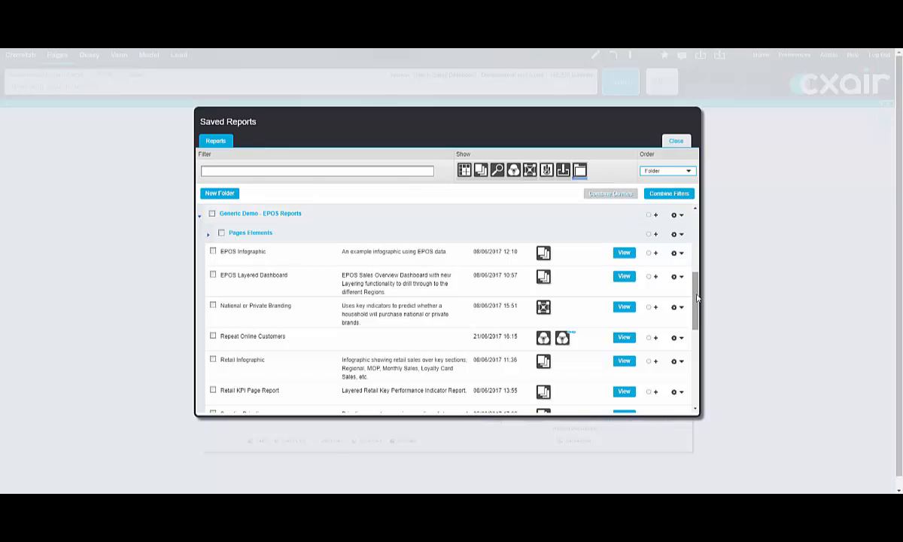
{"action": "left_click_drag", "start_coordinate": [697, 303], "coordinate": [697, 324]}
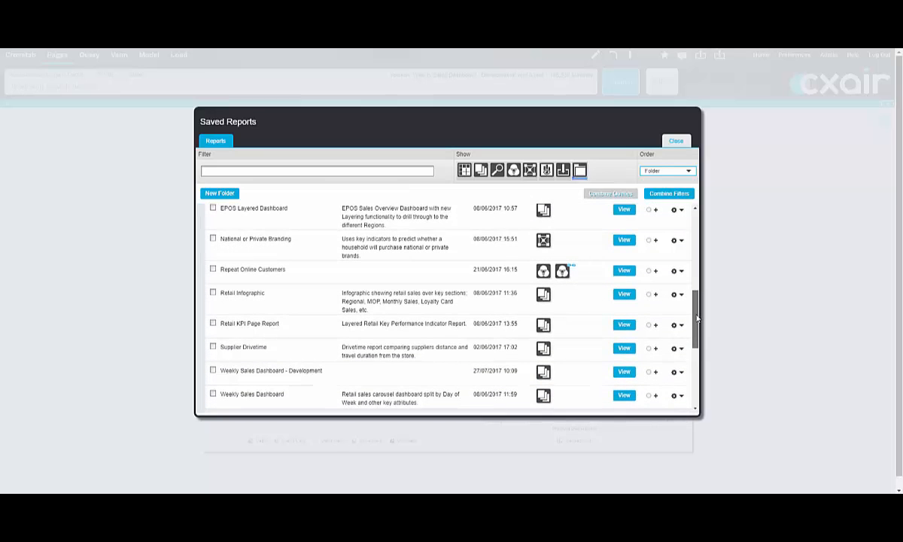
{"action": "left_click", "coordinate": [624, 395]}
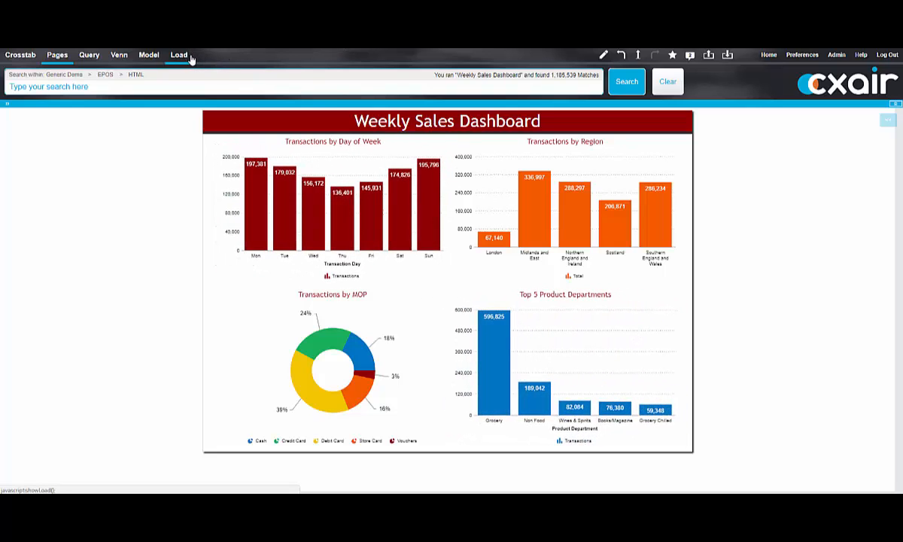
Step: Open the saved report "Retail KPI Page Report" and inspect the Newspapers & Magazines column in its Top 5 Product Groups chart
{"action": "left_click", "coordinate": [180, 55]}
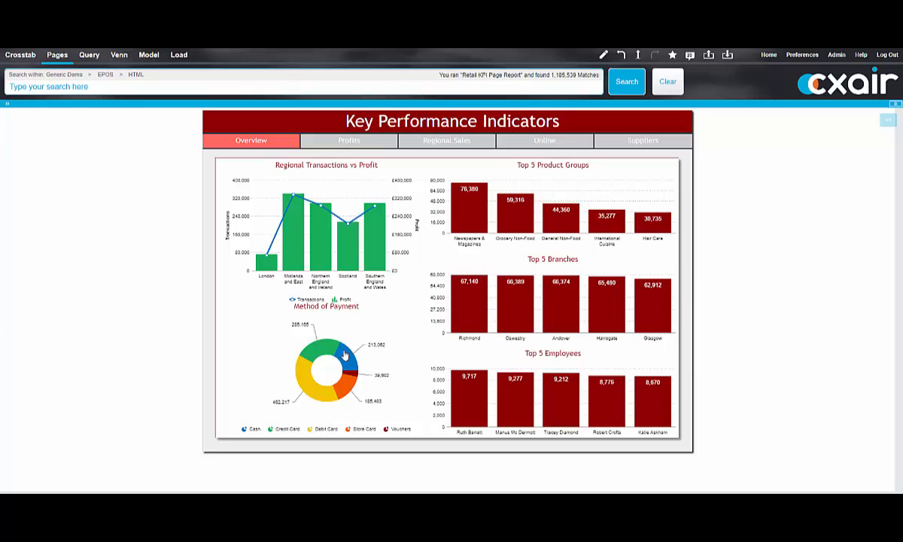
{"action": "mouse_move", "coordinate": [468, 210]}
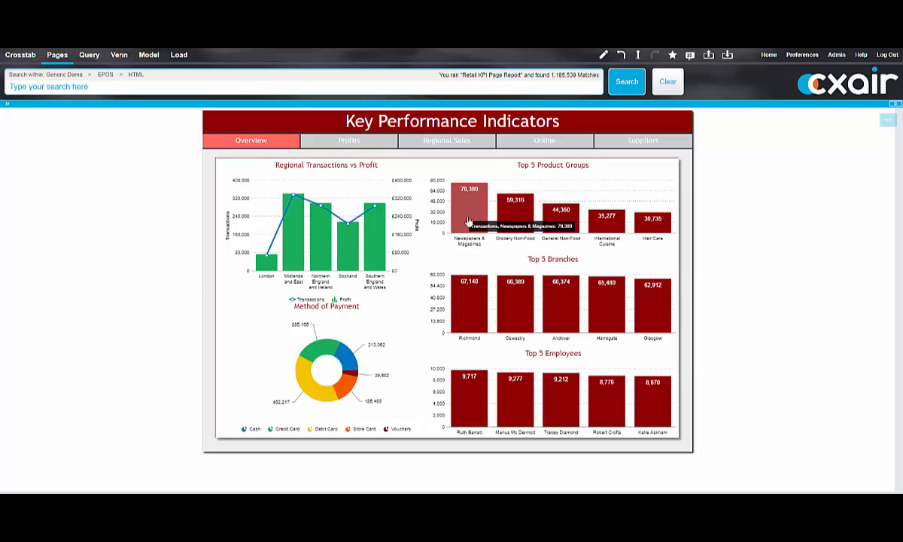
{"action": "left_click", "coordinate": [471, 218]}
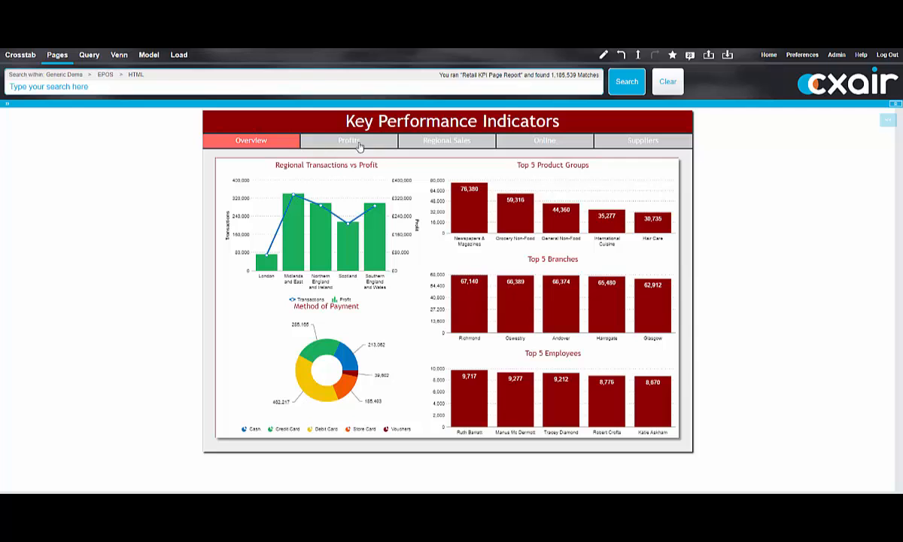
Step: View the report's Profits, Regional Sales, Online and Suppliers pages, including the map of supplier routes
{"action": "left_click", "coordinate": [386, 141]}
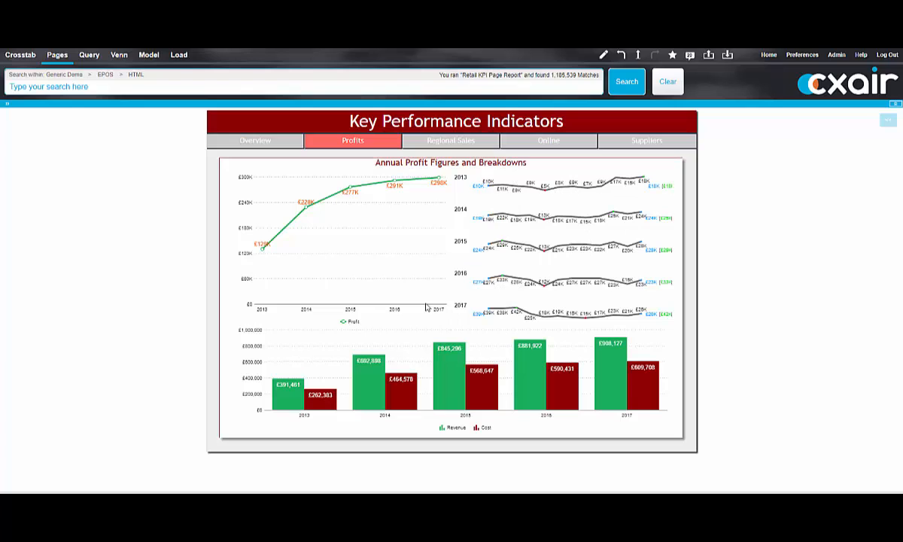
{"action": "left_click", "coordinate": [487, 142]}
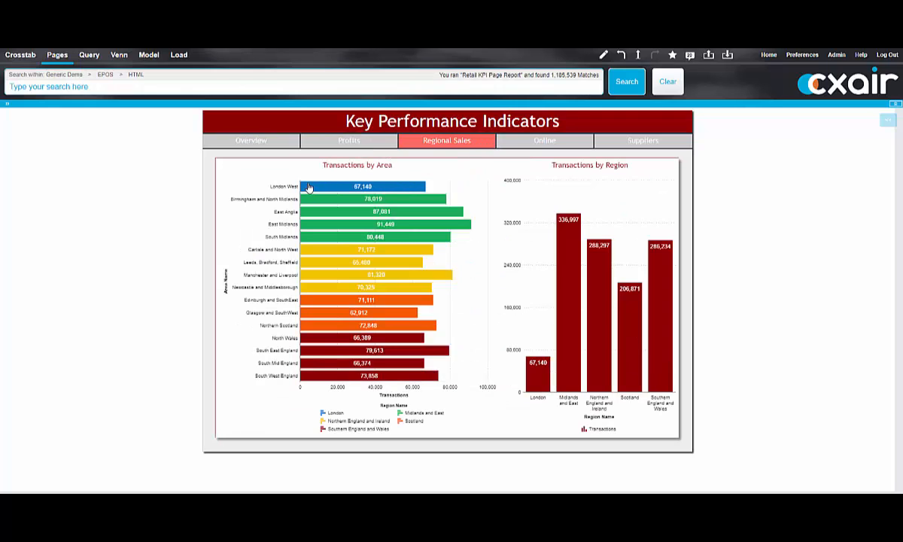
{"action": "mouse_move", "coordinate": [409, 187]}
{"action": "left_click", "coordinate": [580, 143]}
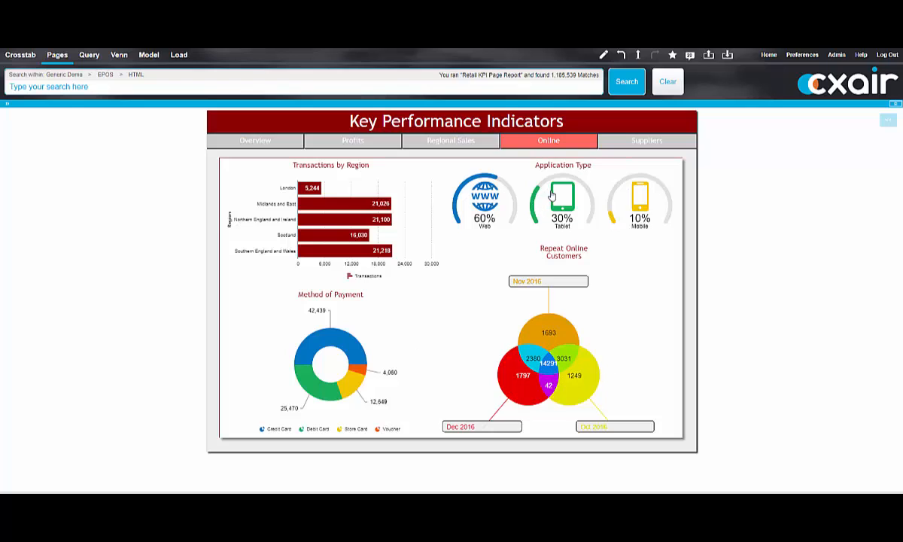
{"action": "left_click", "coordinate": [686, 141]}
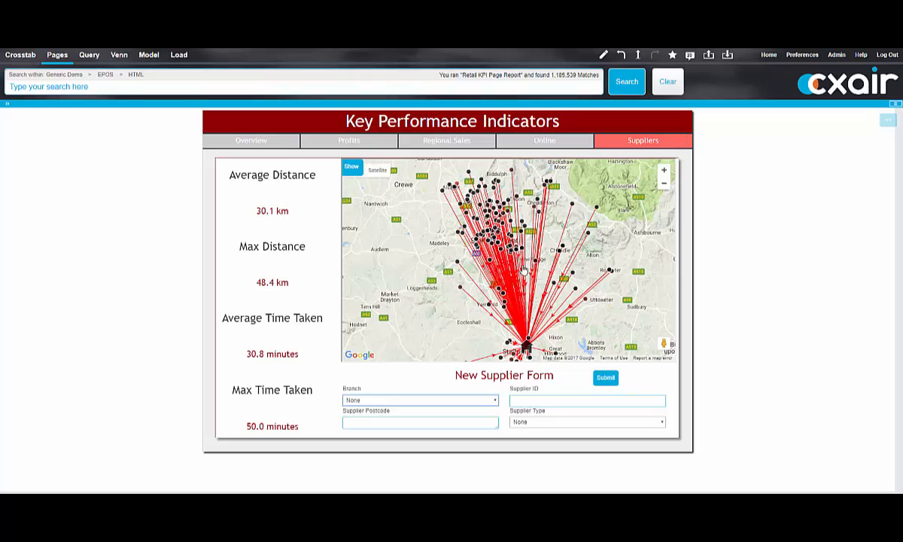
{"action": "left_click", "coordinate": [491, 230]}
Step: Fill in the New Supplier Form with branch Stafford, the supplier's postcode and ID, and supplier type Wines & Spirits
{"action": "left_click", "coordinate": [414, 401]}
{"action": "left_click", "coordinate": [373, 422]}
{"action": "left_click", "coordinate": [412, 424]}
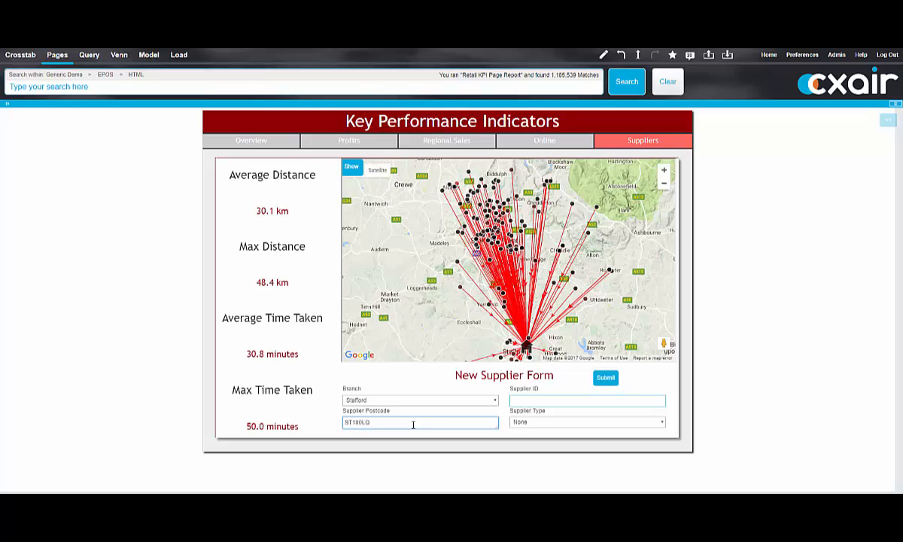
{"action": "left_click", "coordinate": [557, 404]}
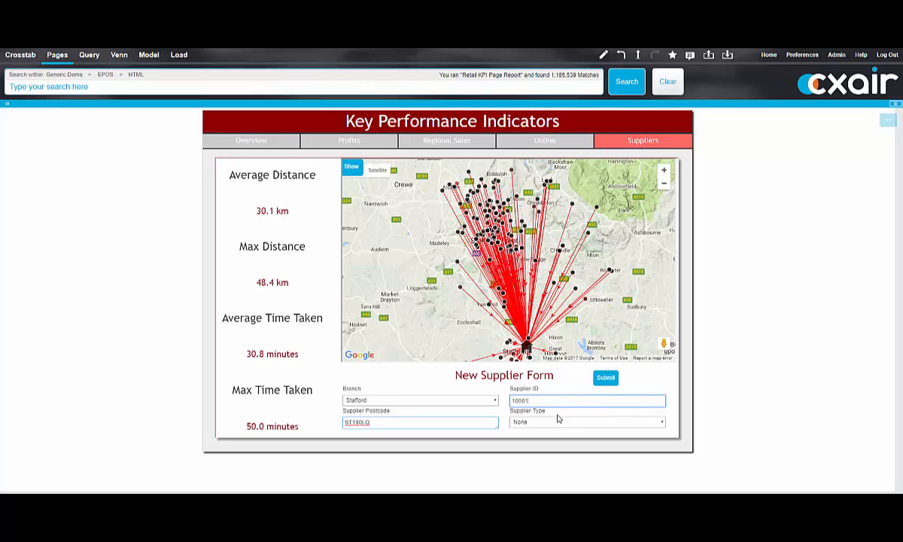
{"action": "left_click", "coordinate": [559, 421]}
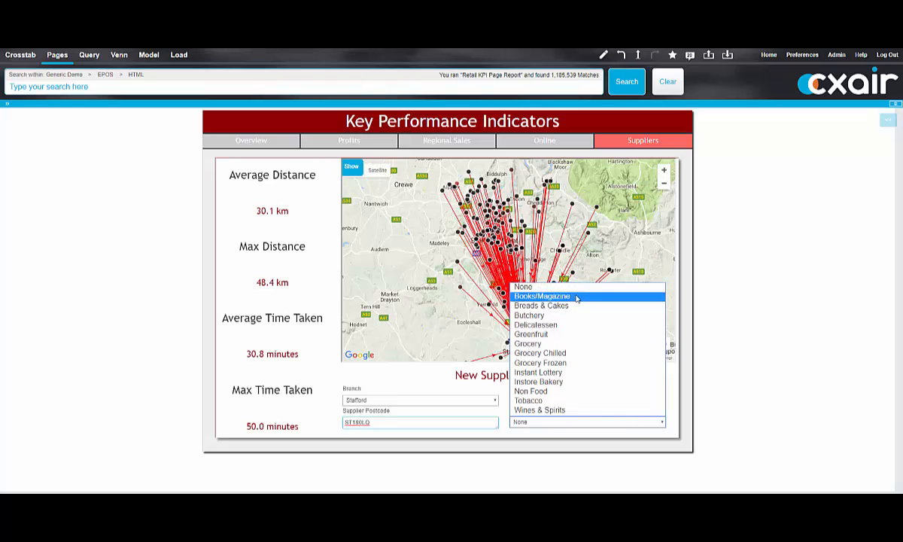
{"action": "left_click", "coordinate": [568, 411]}
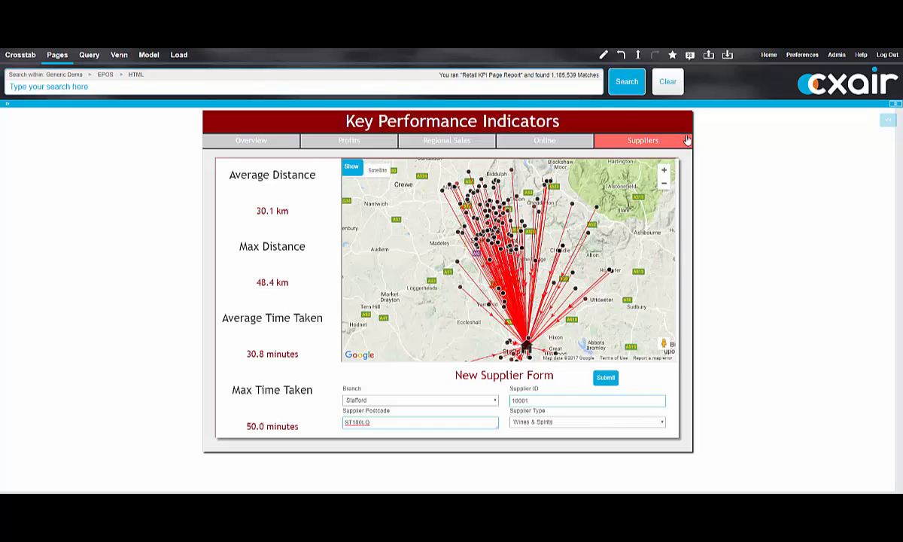
Step: Create a new schedule for the saved report "Retail KPI Page Report", name it ExportPDF and complete its schedule details
{"action": "left_click", "coordinate": [192, 60]}
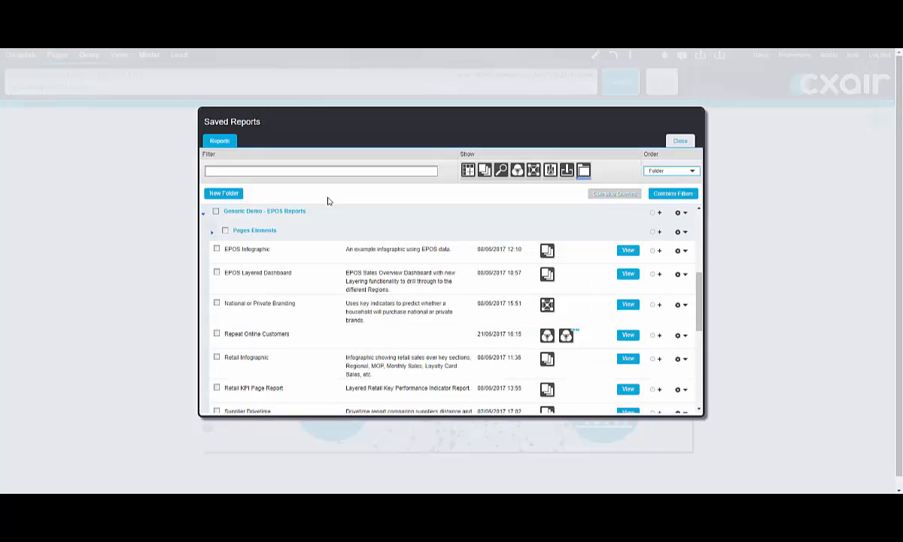
{"action": "left_click", "coordinate": [659, 391]}
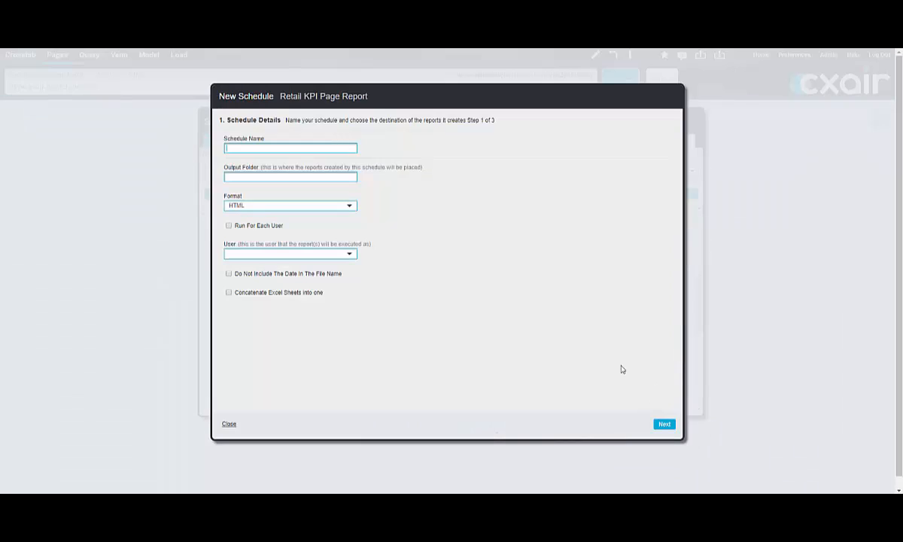
{"action": "left_click", "coordinate": [259, 205]}
{"action": "left_click", "coordinate": [238, 259]}
{"action": "left_click", "coordinate": [665, 426]}
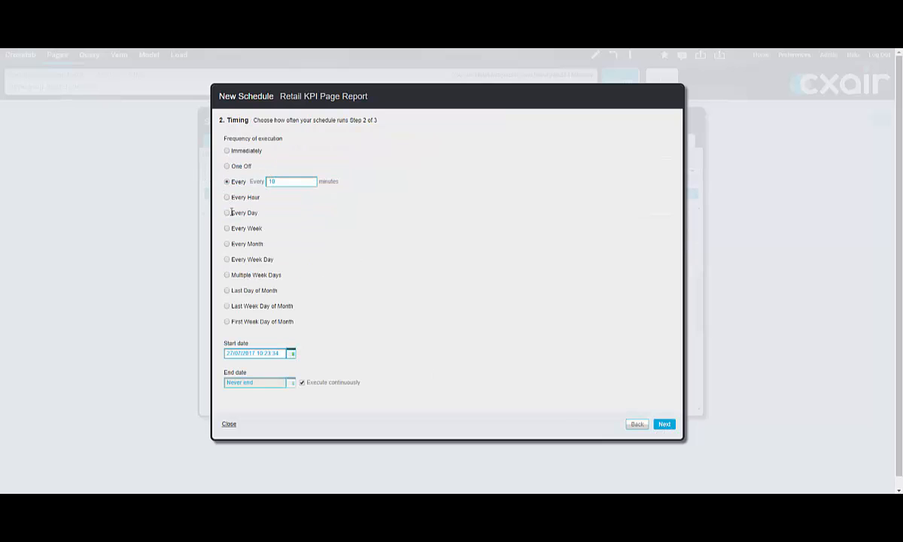
Step: Set the schedule's frequency to Multiple Week Days, running every Monday and Friday
{"action": "left_click", "coordinate": [227, 275]}
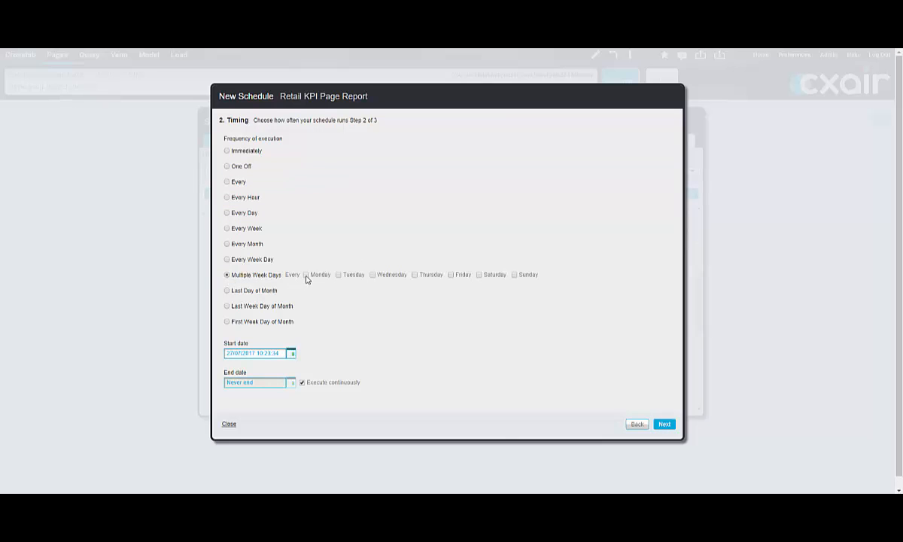
{"action": "left_click", "coordinate": [306, 275]}
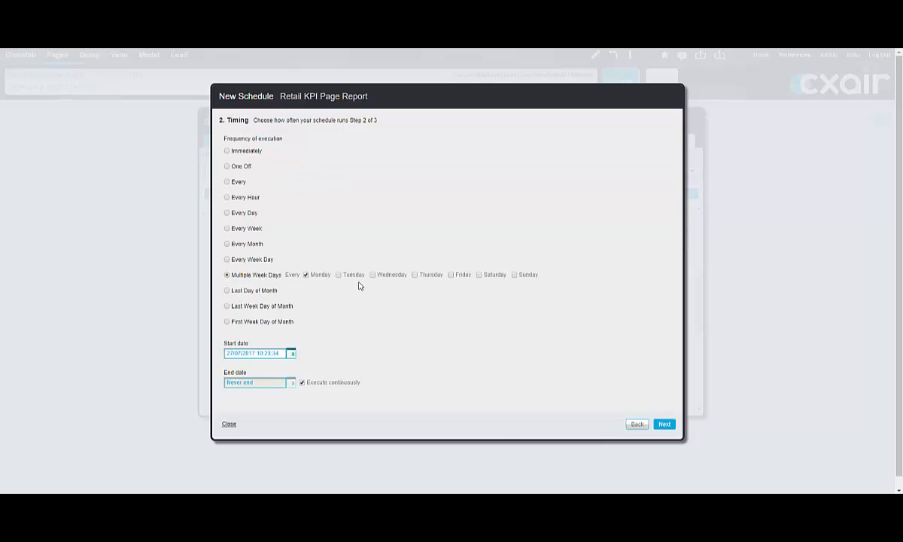
{"action": "left_click", "coordinate": [451, 275]}
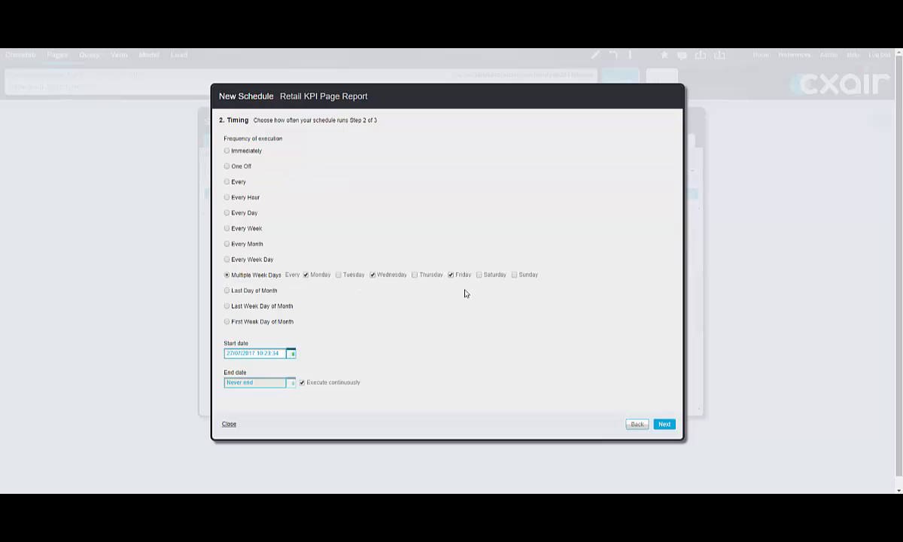
{"action": "left_click", "coordinate": [666, 425]}
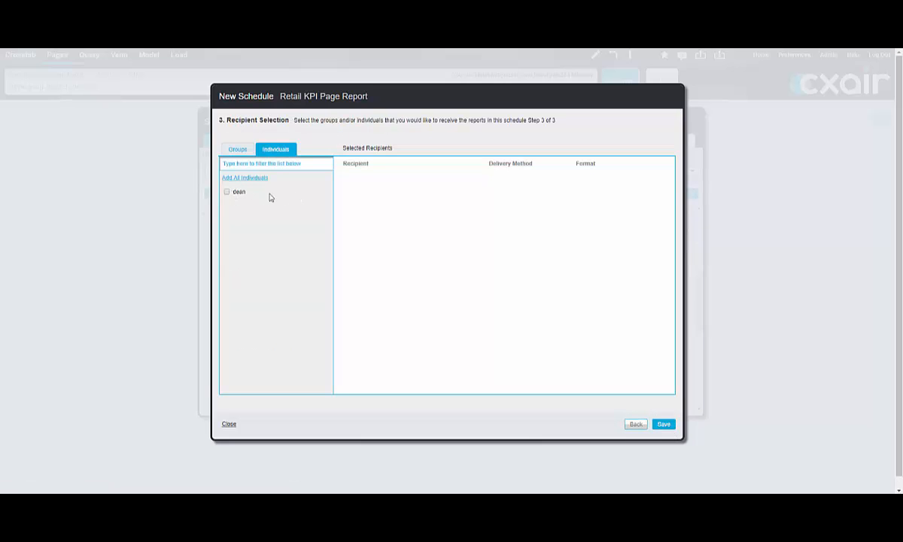
Step: Add the listed individual as recipient of an email attachment in PDF format, save the schedule and check it on the Retail KPI Page Report
{"action": "left_click", "coordinate": [227, 193]}
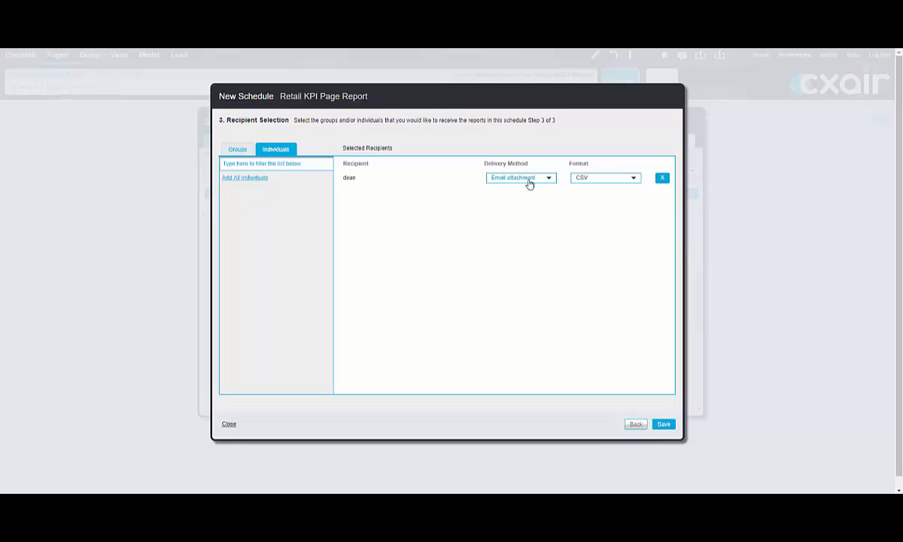
{"action": "left_click", "coordinate": [618, 178]}
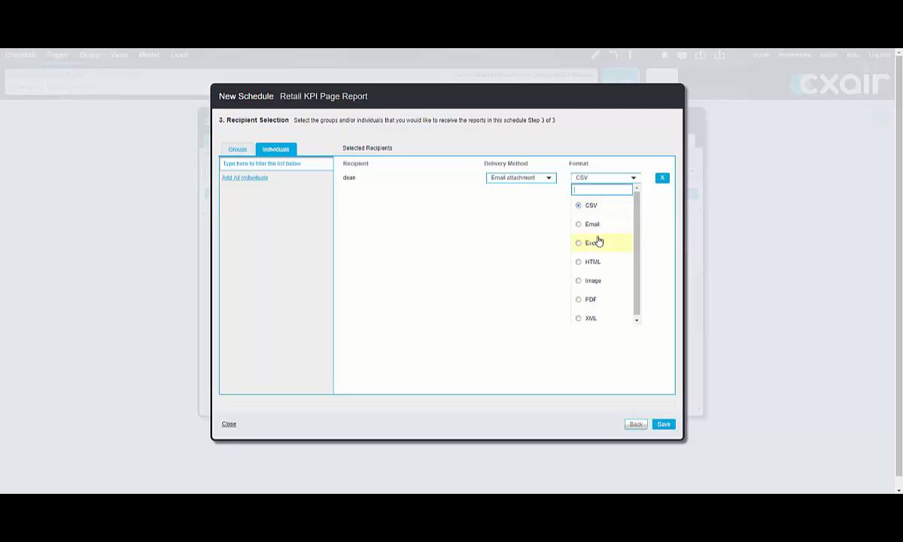
{"action": "left_click", "coordinate": [590, 300]}
{"action": "left_click", "coordinate": [663, 424]}
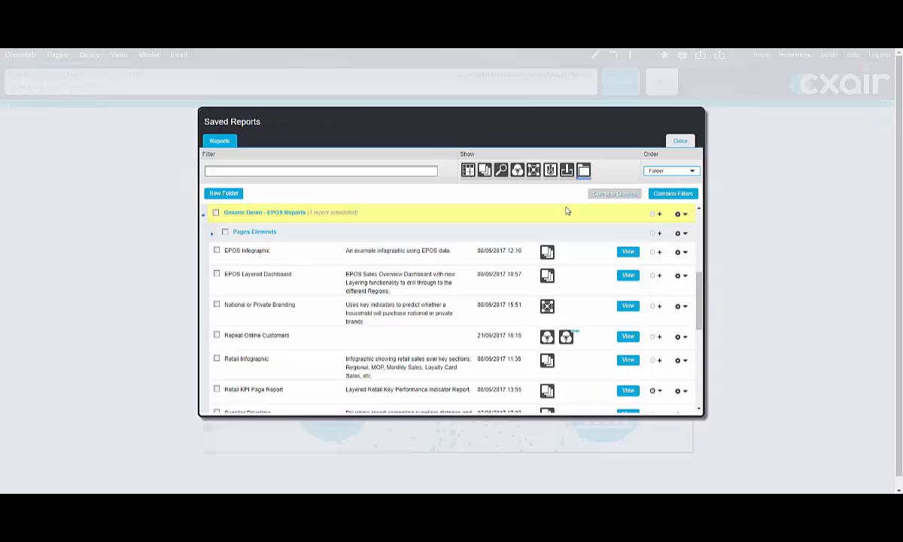
{"action": "left_click", "coordinate": [654, 391]}
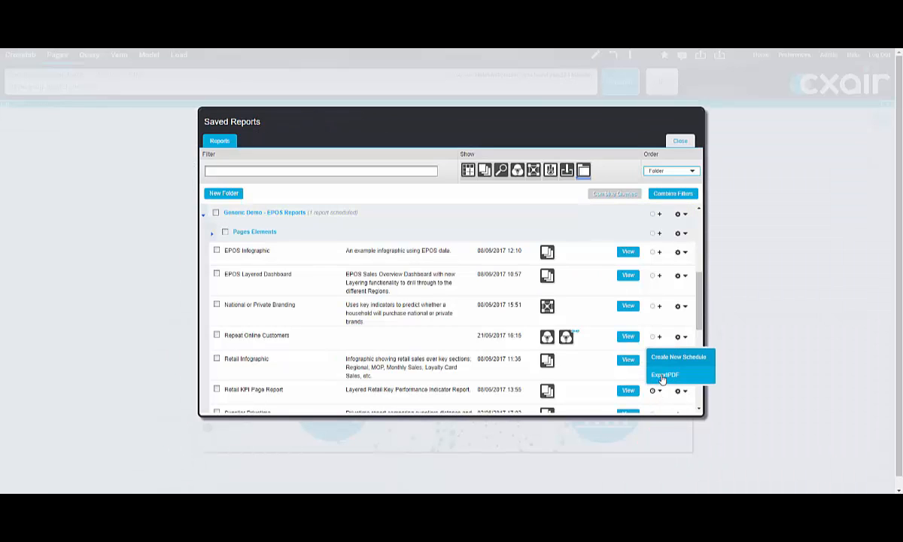
{"action": "left_click", "coordinate": [578, 131]}
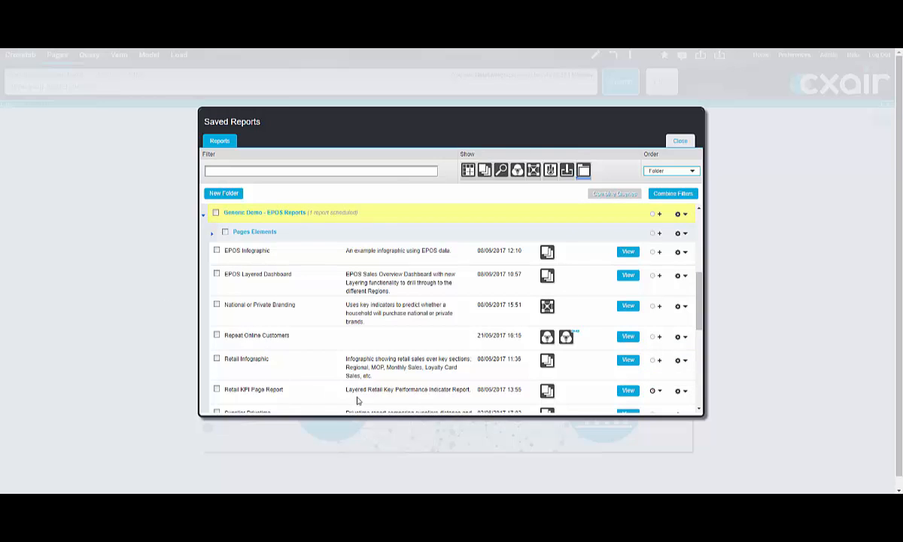
Step: Open the saved report "Retail Infographic" and view its Payment Methods and Monthly Breakdown pages, returning to its home page after each
{"action": "left_click", "coordinate": [636, 362]}
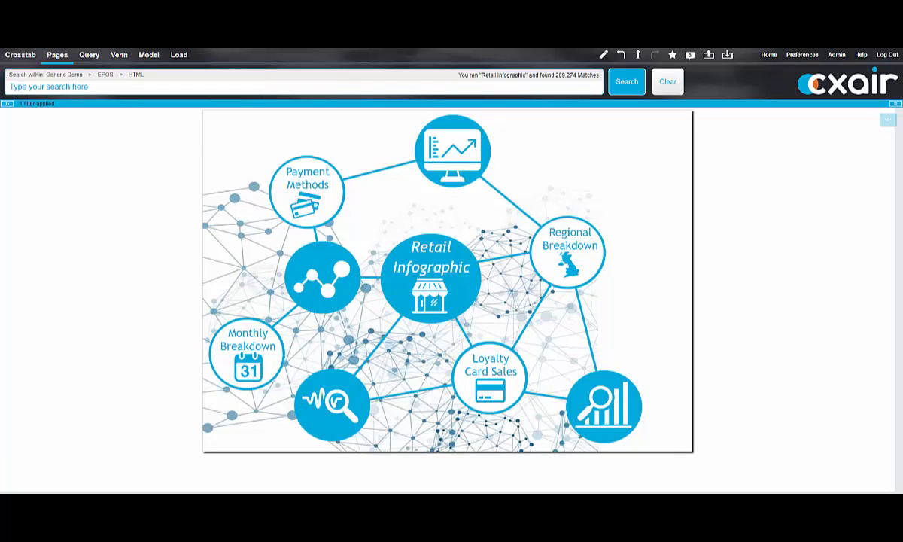
{"action": "left_click", "coordinate": [331, 199]}
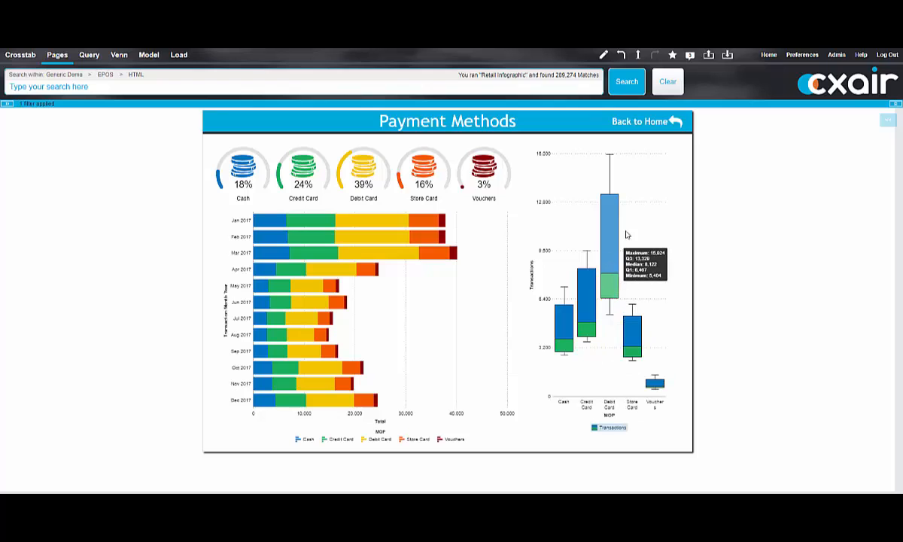
{"action": "left_click", "coordinate": [653, 123]}
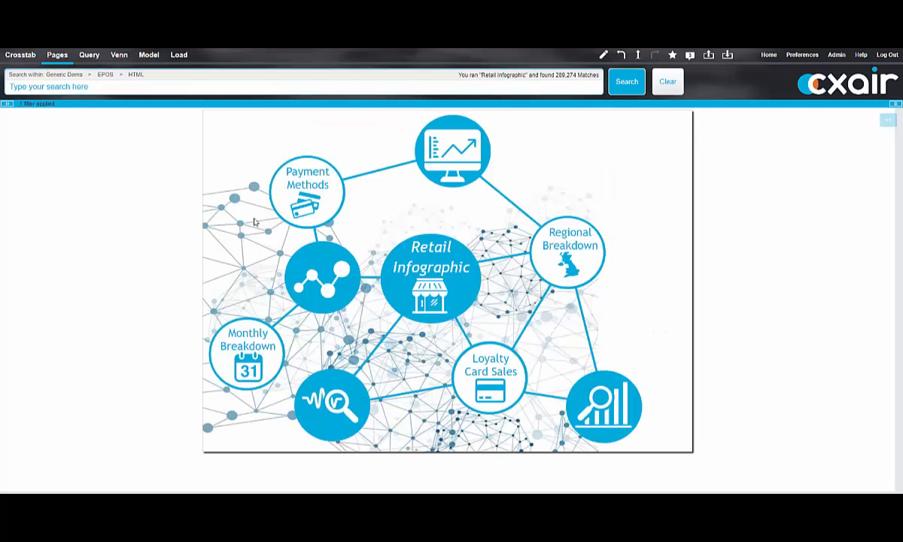
{"action": "left_click", "coordinate": [269, 361]}
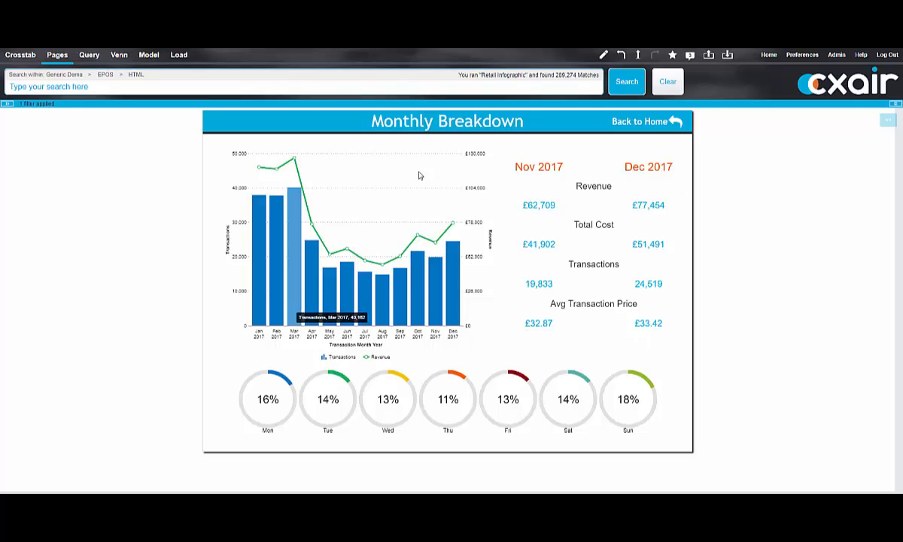
{"action": "left_click", "coordinate": [612, 120]}
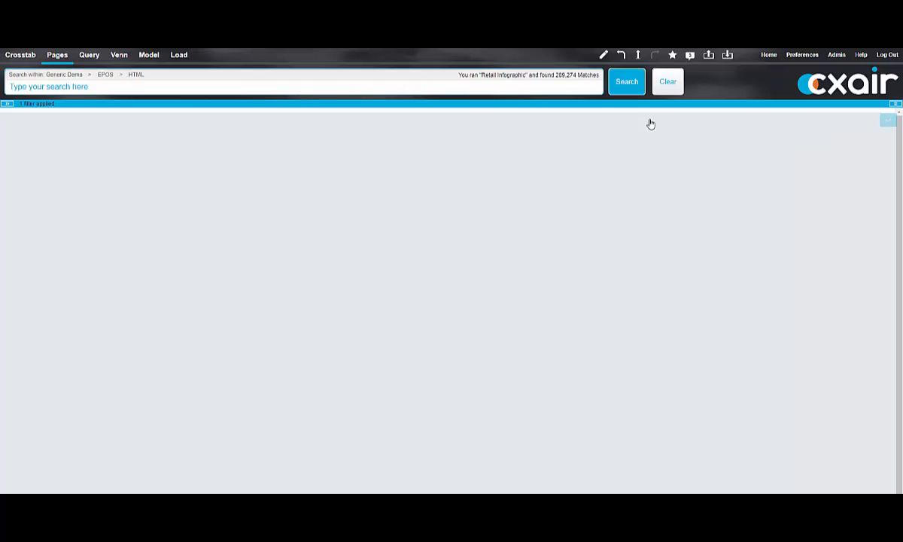